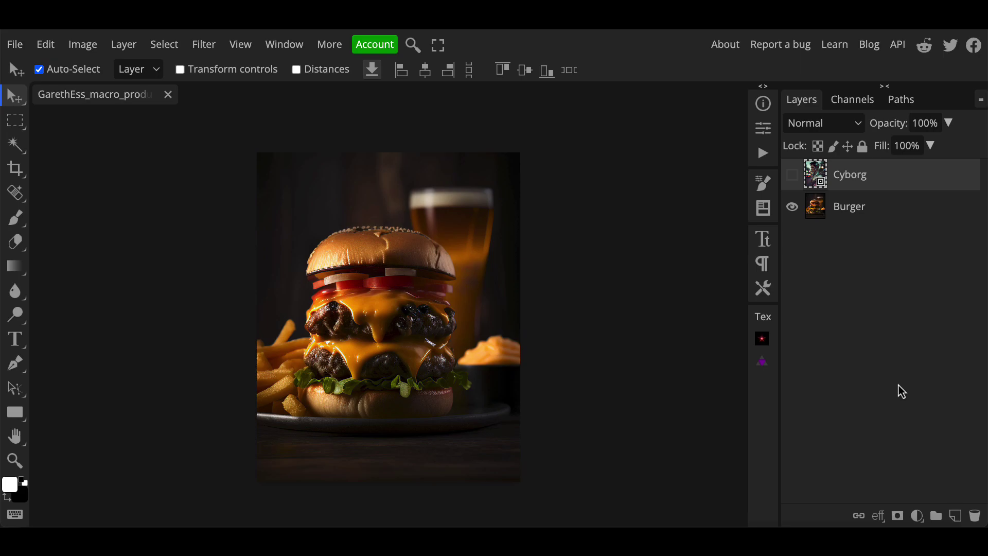
Step: Install the SuperBloom by Lunal Graphics plugin from the plugin gallery and close the gallery
left_click(284, 44)
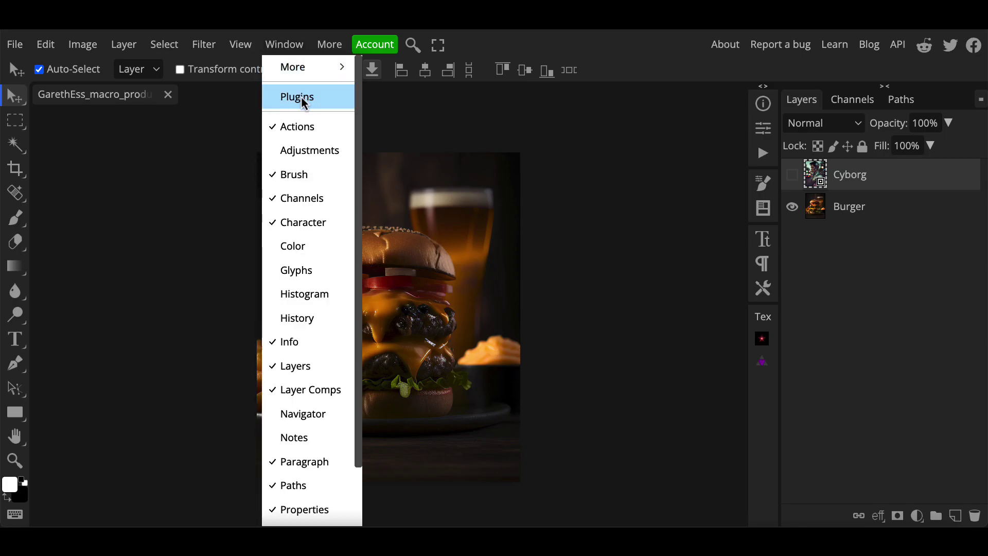
left_click(298, 97)
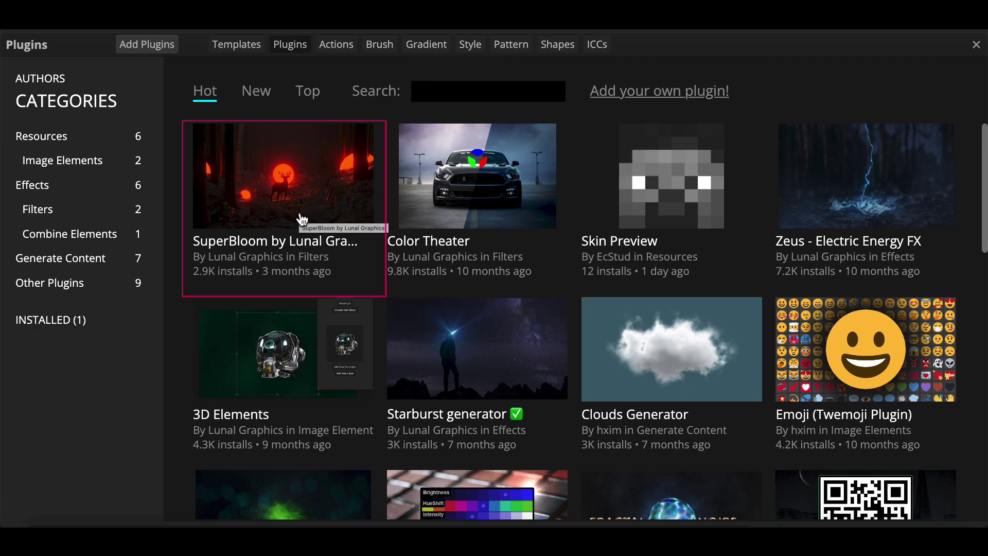
left_click(301, 220)
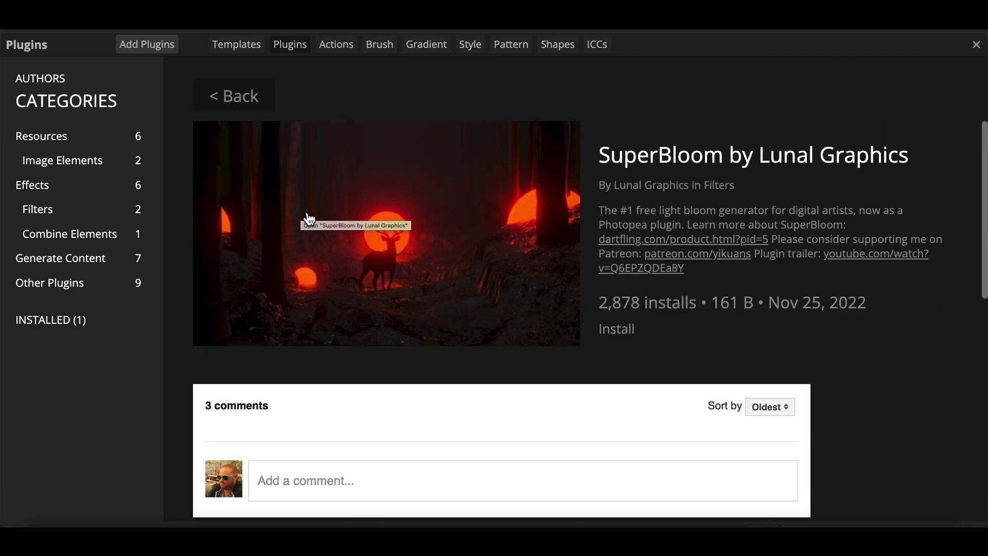
left_click(624, 332)
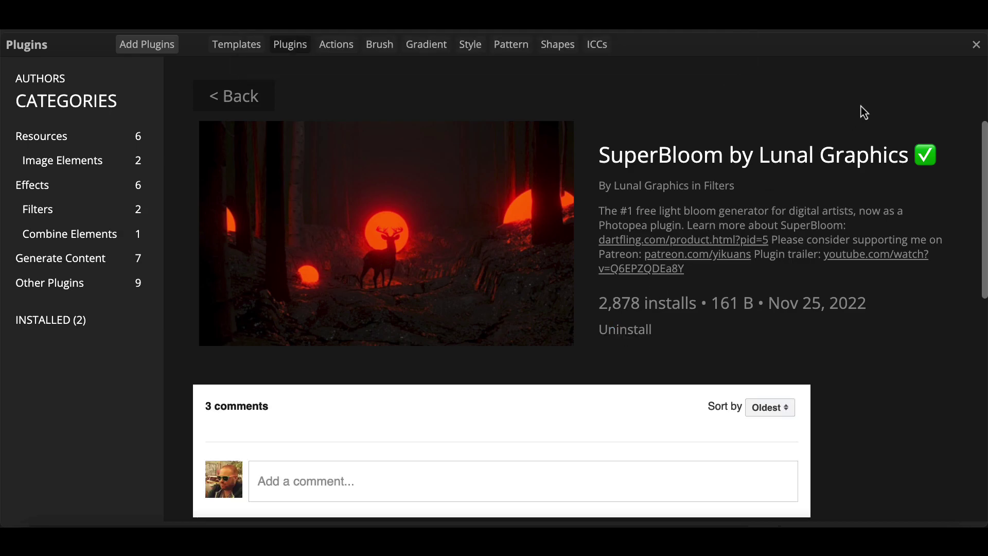
left_click(976, 45)
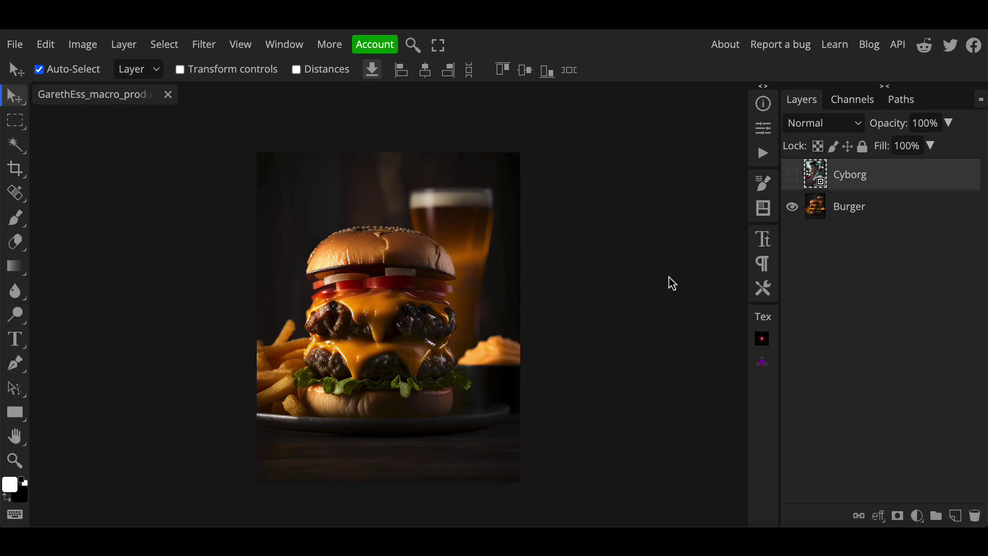
Step: Load the Burger layer in an enlarged SuperBloom plugin window and set Threshold to 244, Depth to 12 and Radius to 1.5
left_click(819, 214)
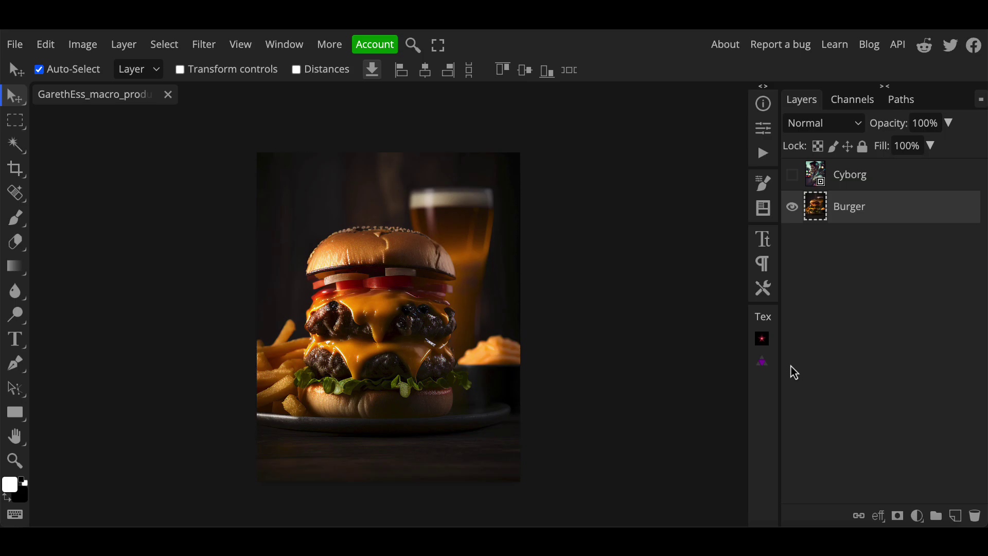
left_click(765, 365)
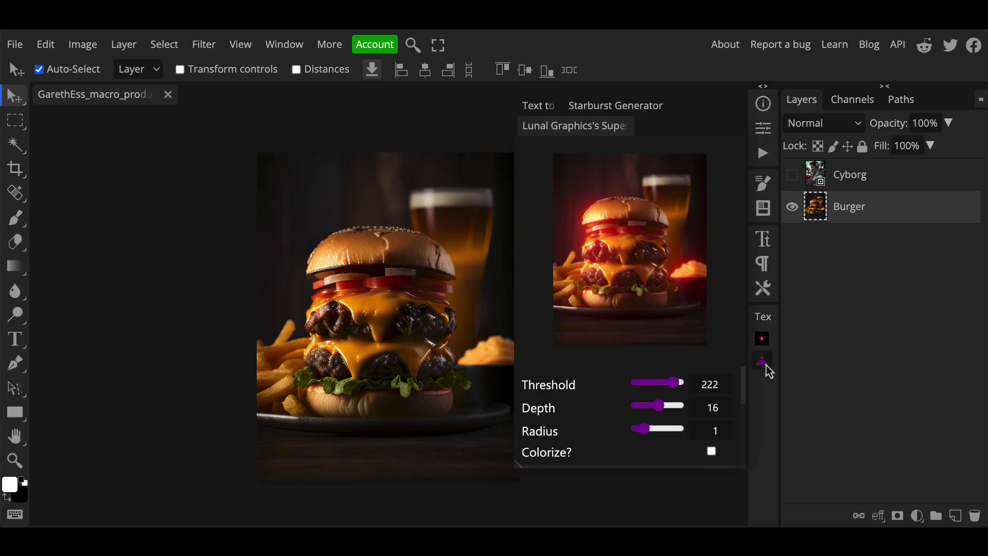
left_click_drag(520, 466, 267, 468)
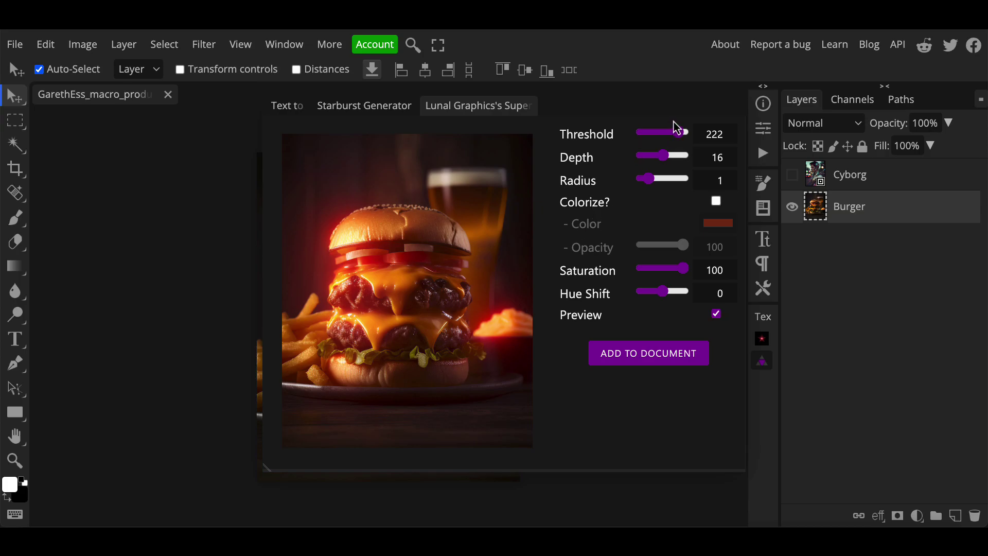
left_click(679, 136)
left_click_drag(677, 135, 681, 136)
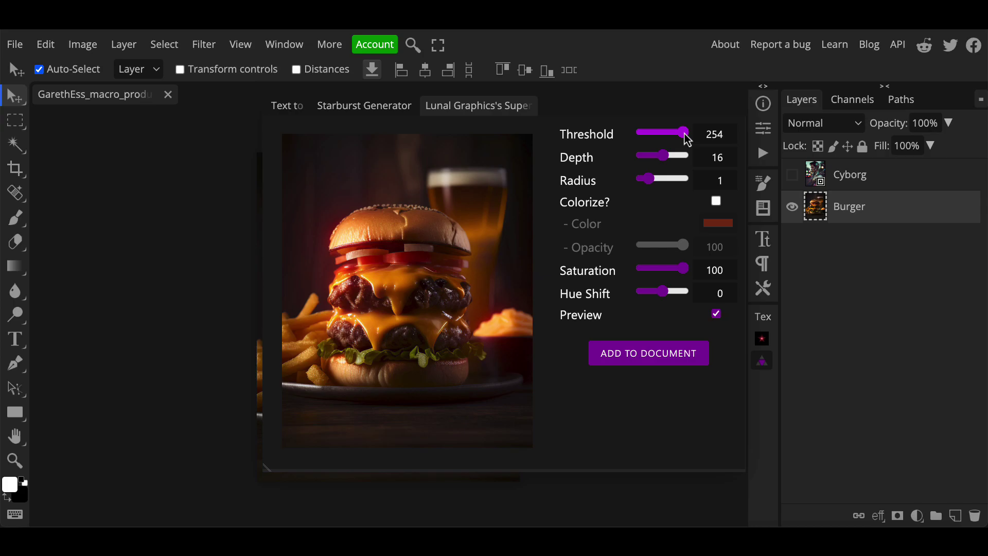
left_click_drag(685, 135, 652, 180)
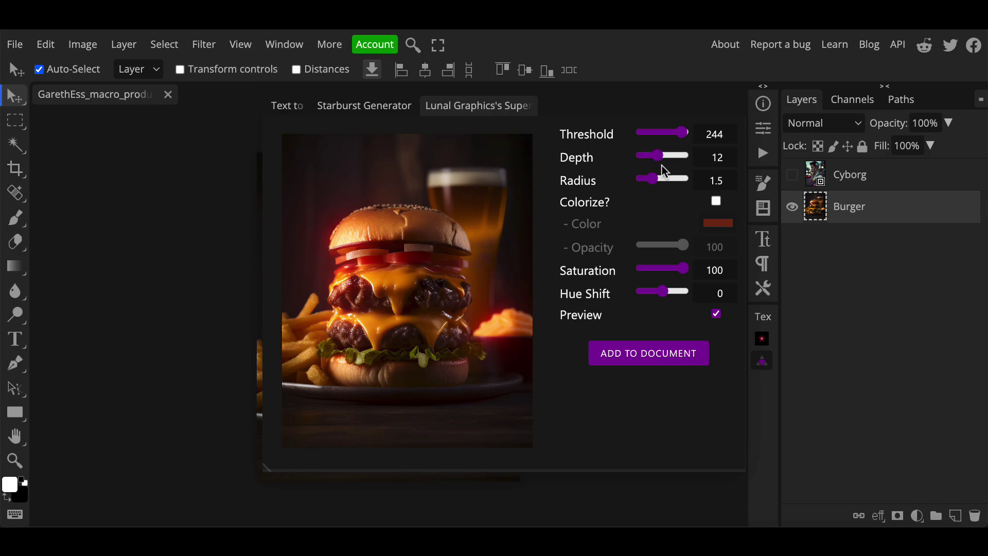
Step: Enable colorizing for the burger's bloom and change its glow color to orange
left_click(717, 203)
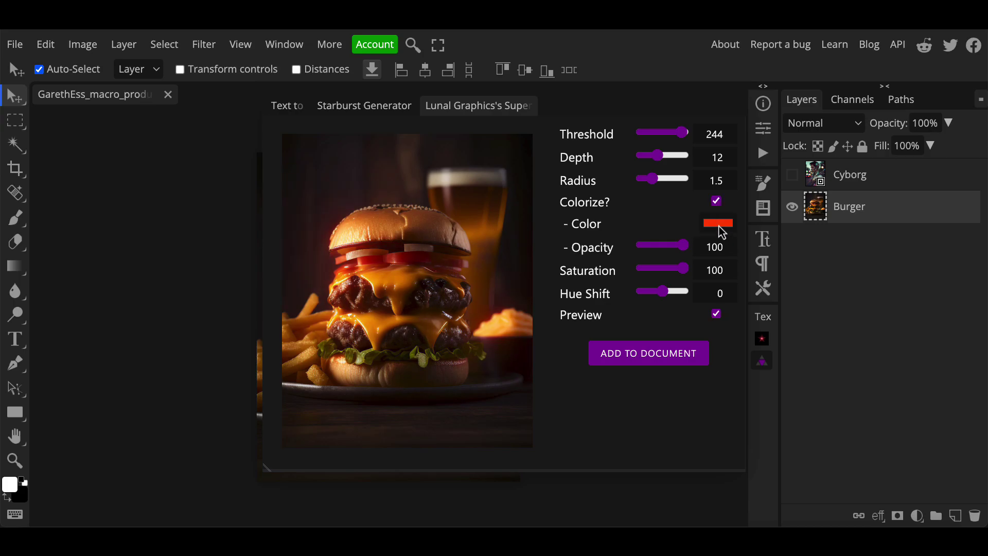
left_click(720, 224)
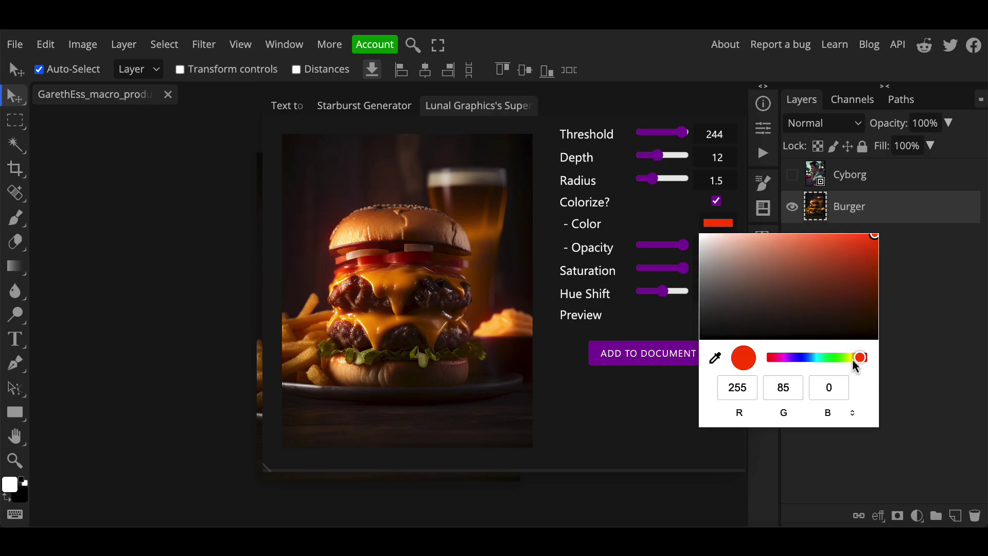
left_click_drag(852, 359, 855, 361)
left_click(652, 315)
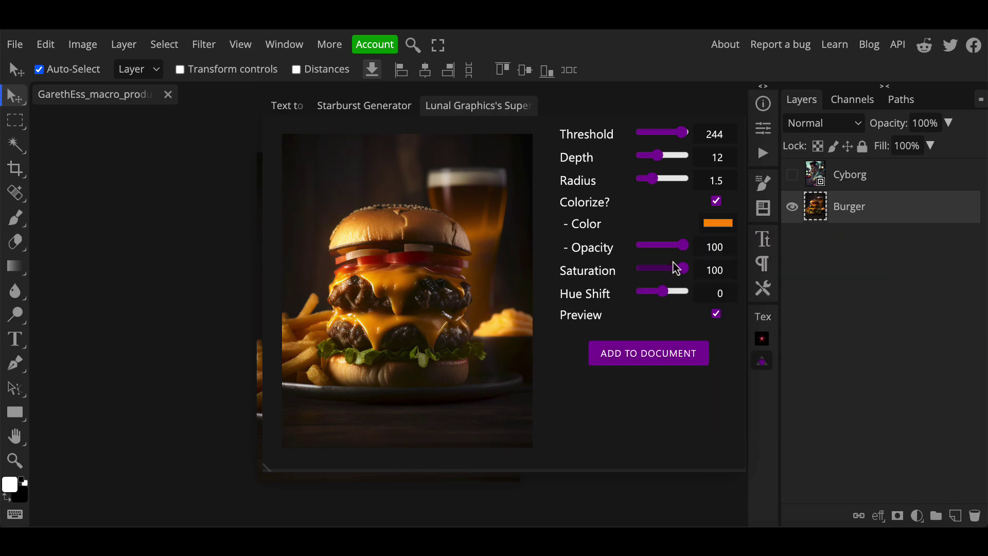
Step: Set the bloom's Hue Shift to -9, add the effect to the document and close the plugin
left_click_drag(682, 248, 664, 301)
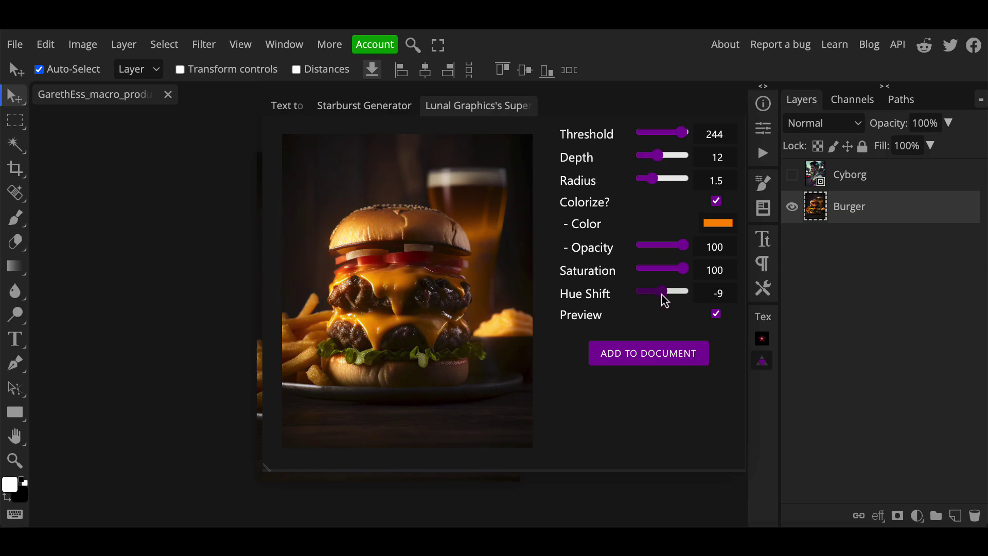
left_click(666, 360)
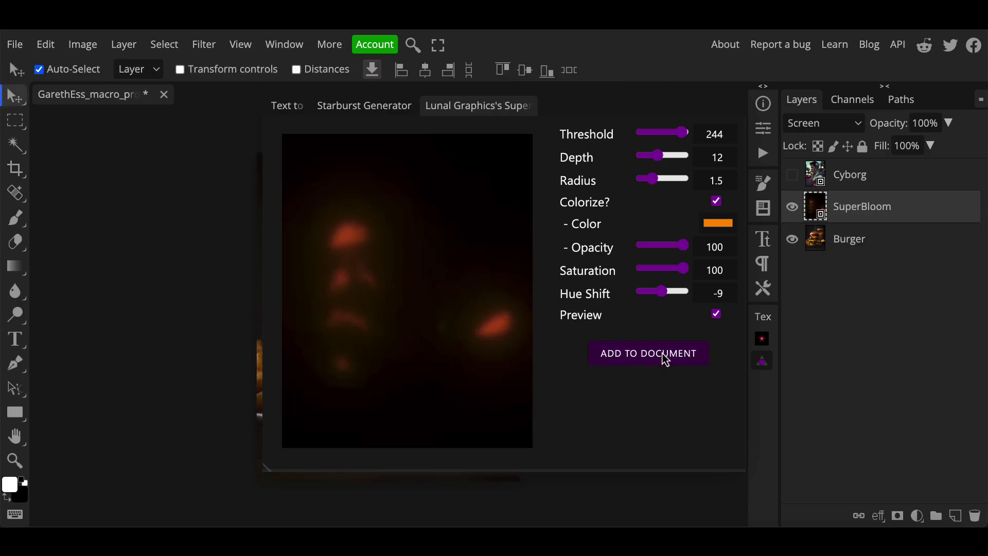
left_click(762, 361)
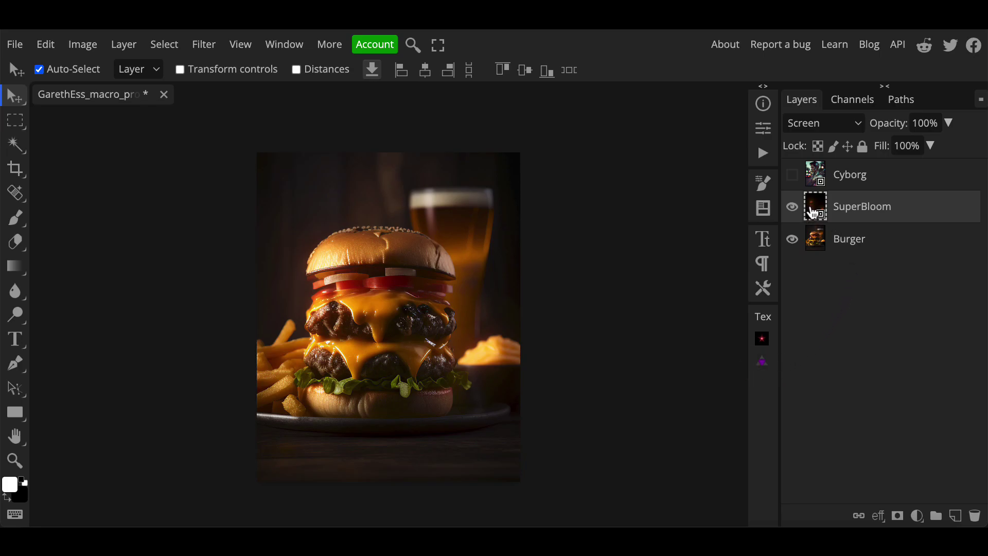
Step: Compare the burger image with and without the SuperBloom layer and try out the layer's opacity
left_click(792, 210)
left_click(794, 215)
mouse_move(889, 125)
left_mouse_down()
mouse_move(863, 142)
mouse_move(897, 127)
left_mouse_up()
Step: Add a Hue/Saturation adjustment clipped to the burger's SuperBloom layer and set its Hue to -3
left_click(917, 518)
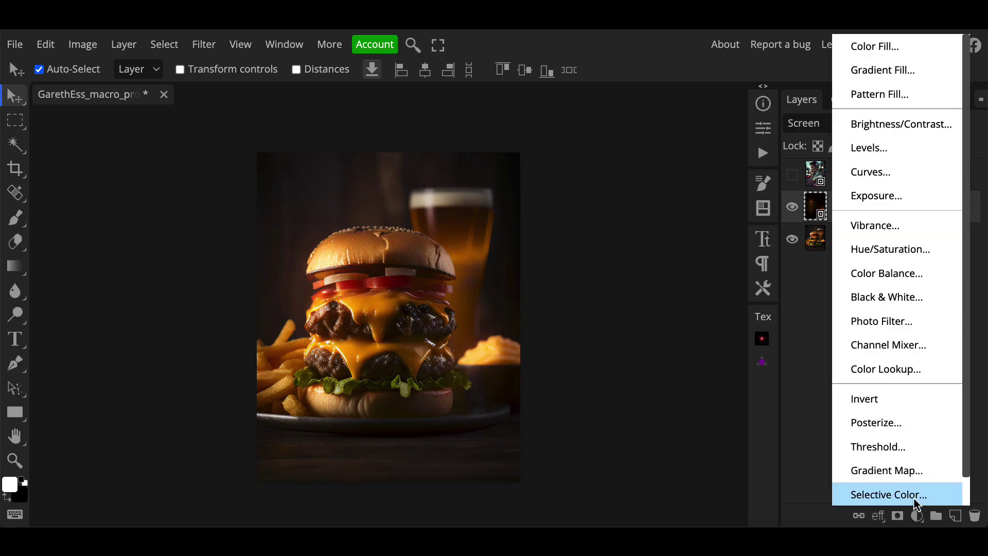
left_click(900, 251)
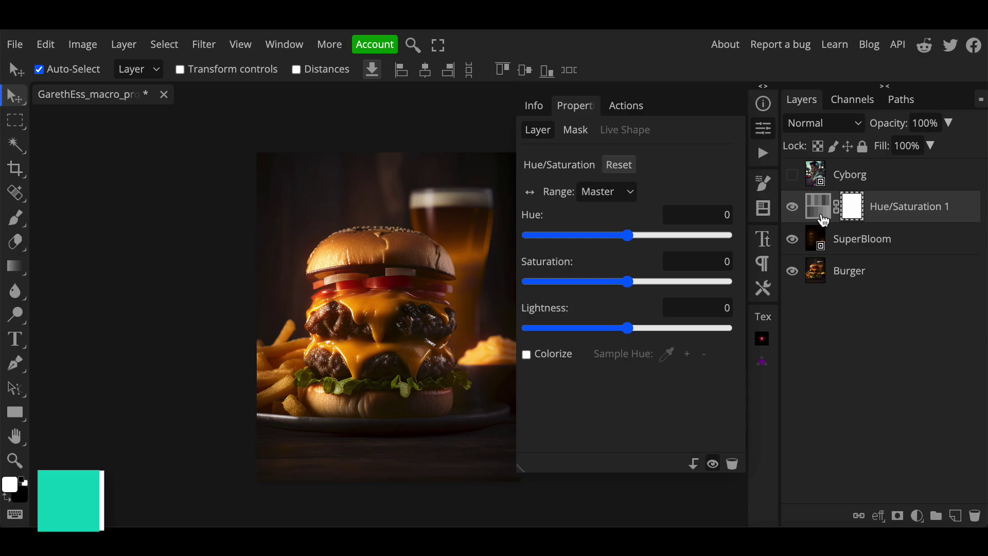
left_click(822, 222, "alt")
mouse_move(630, 239)
left_mouse_down()
mouse_move(647, 239)
mouse_move(600, 242)
mouse_move(628, 246)
left_mouse_up()
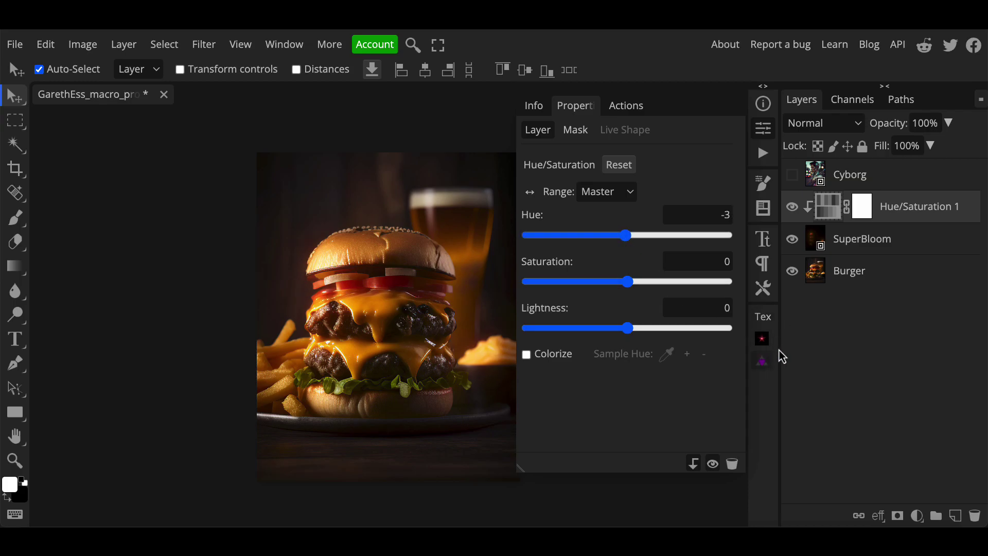
left_click(763, 133)
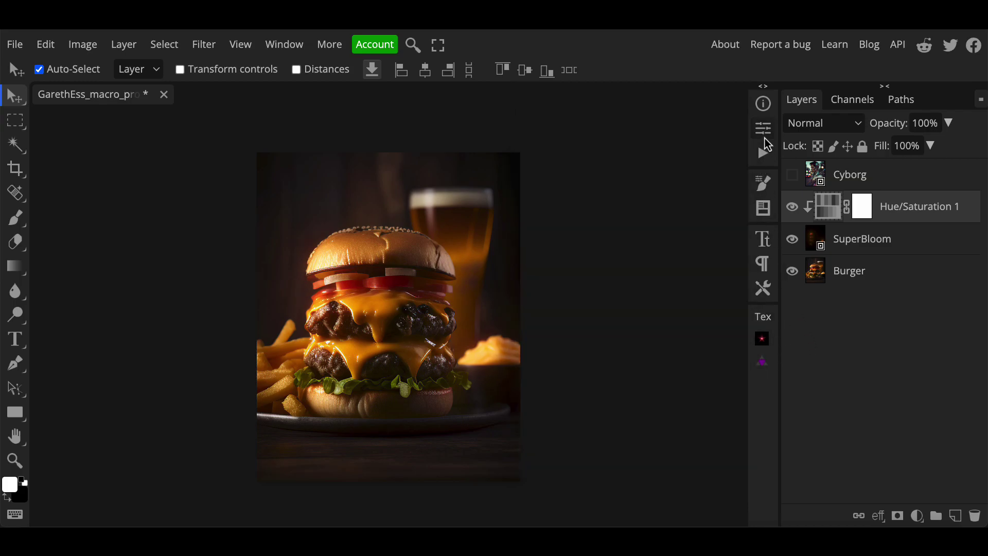
Step: Show the Cyborg layer and add a Curves adjustment above it that pulls the midtones down to darken the image
left_click(792, 175)
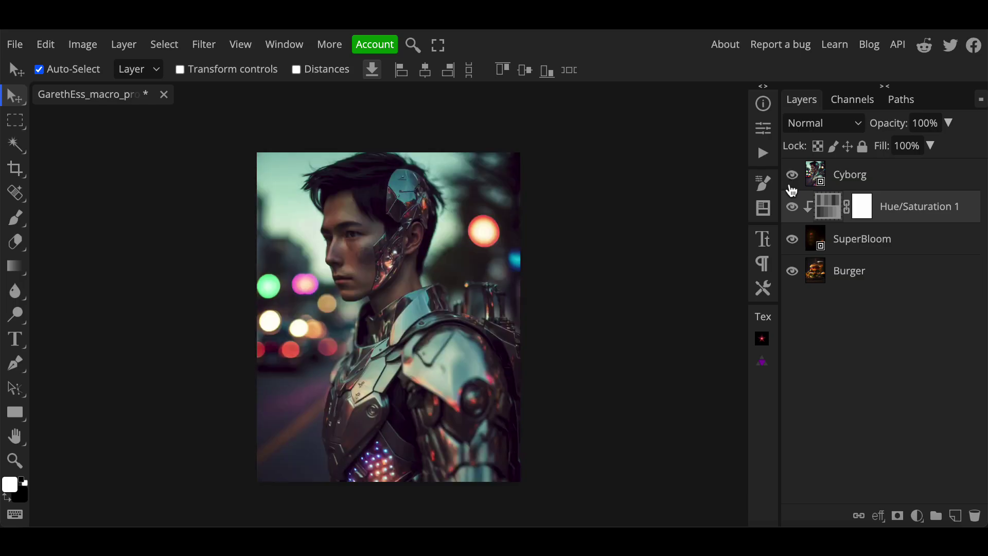
left_click(815, 178)
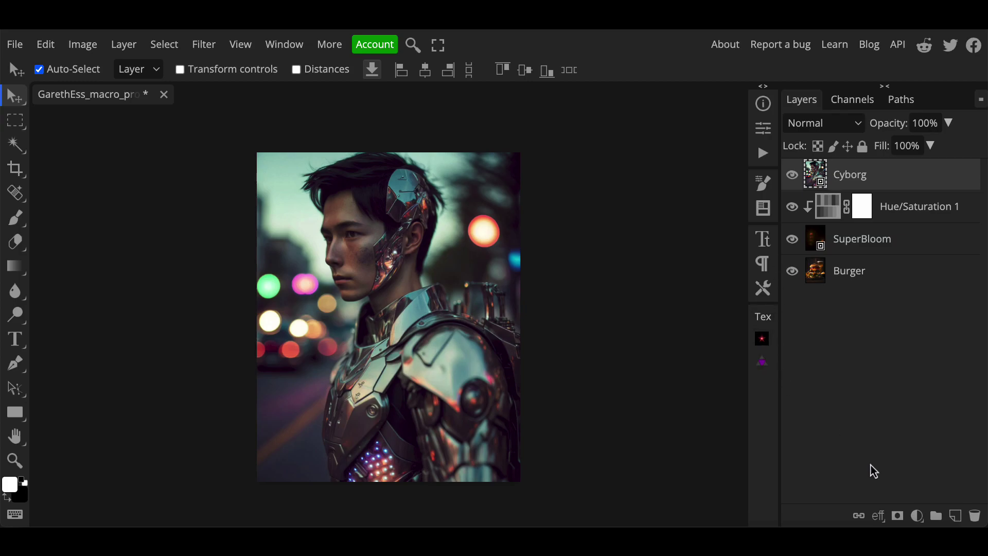
left_click(917, 516)
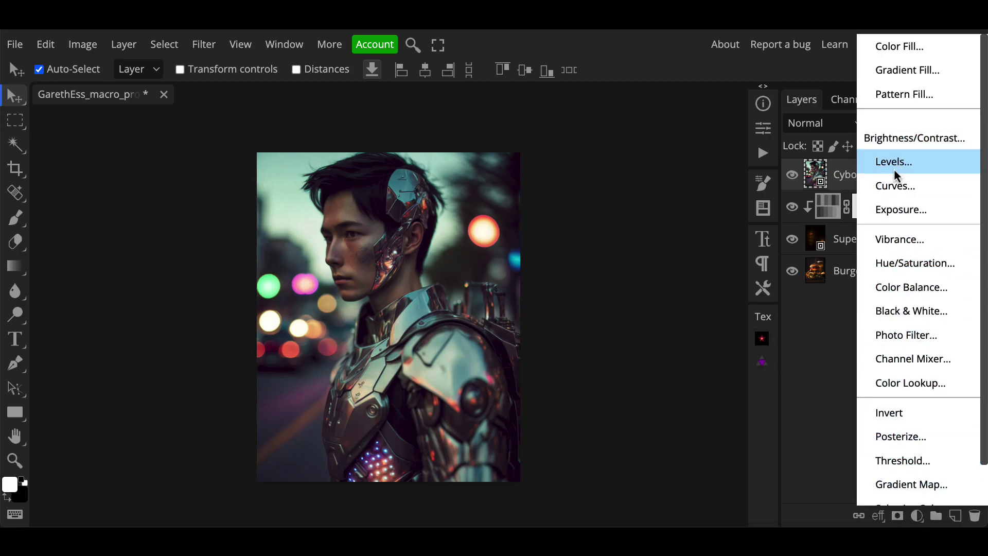
left_click(896, 191)
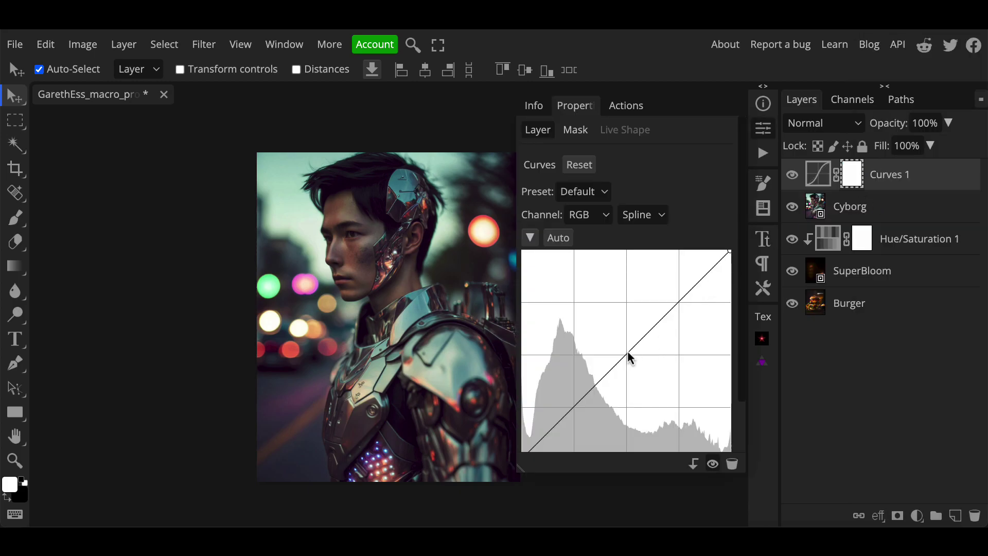
left_click_drag(628, 354, 648, 375)
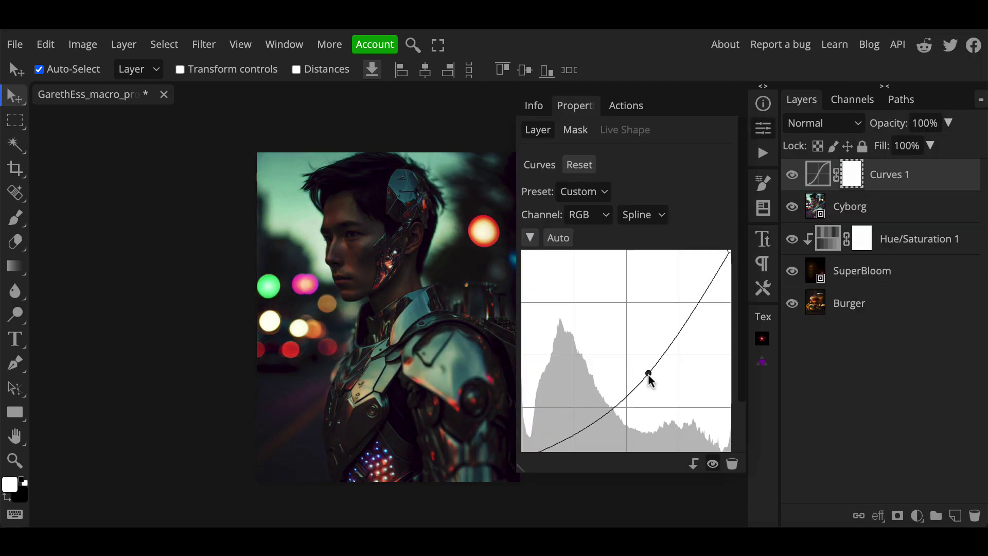
left_click(765, 134)
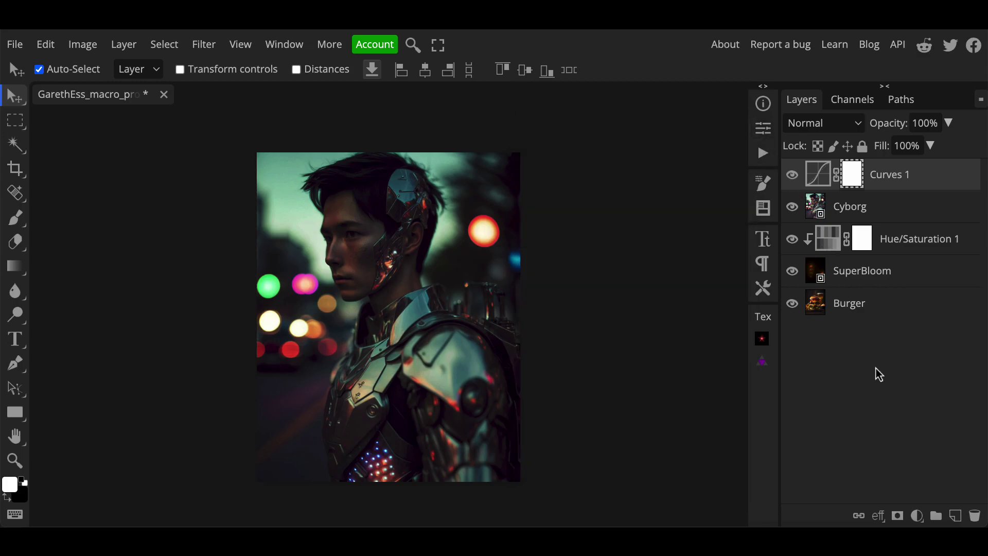
Step: Add a Hue/Saturation adjustment above the Curves layer and lower its saturation slightly
left_click(917, 515)
left_click(910, 264)
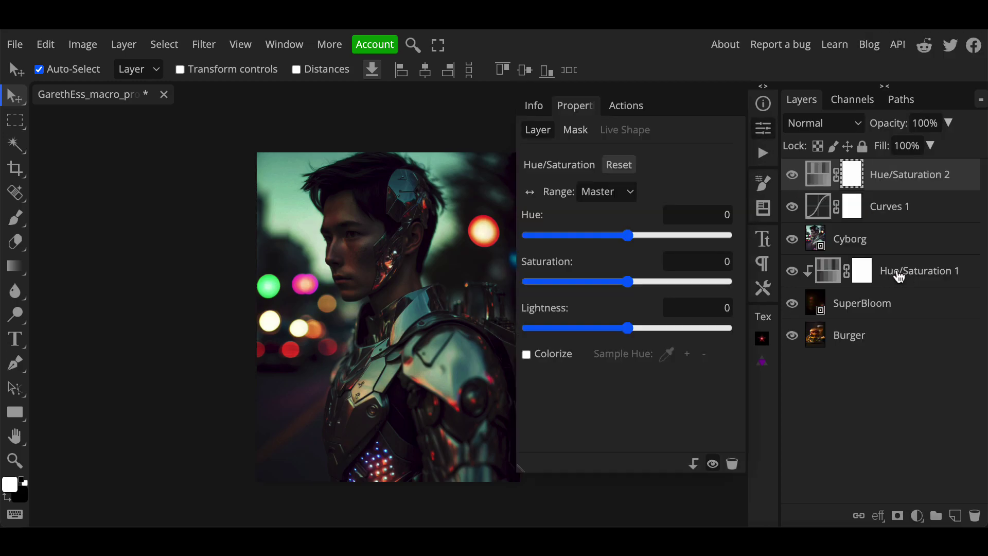
left_click_drag(627, 283, 609, 292)
left_click(764, 130)
Step: Add a SuperBloom effect for the Cyborg layer with Threshold 182, Depth 10 and Radius 0.9, then close the plugin
left_click(818, 245)
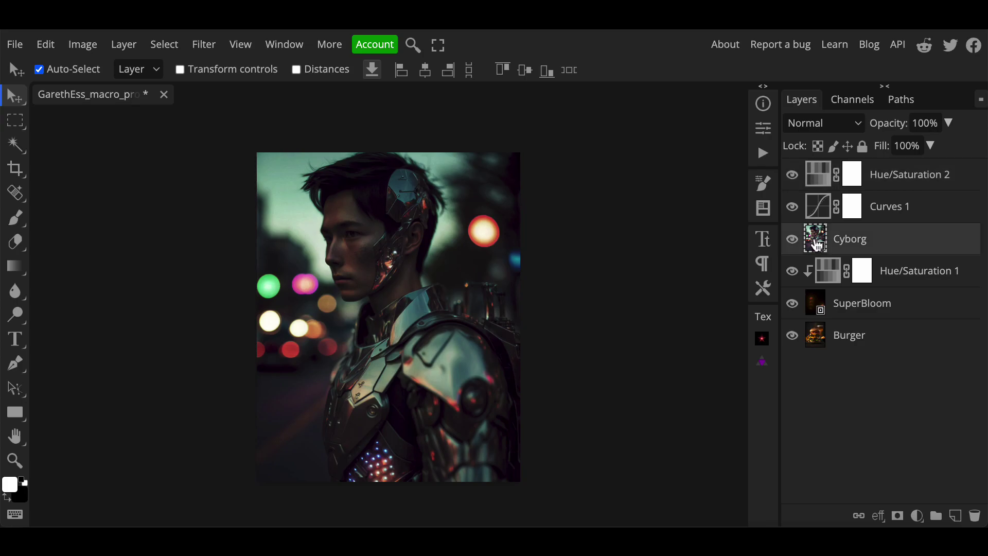
left_click(763, 363)
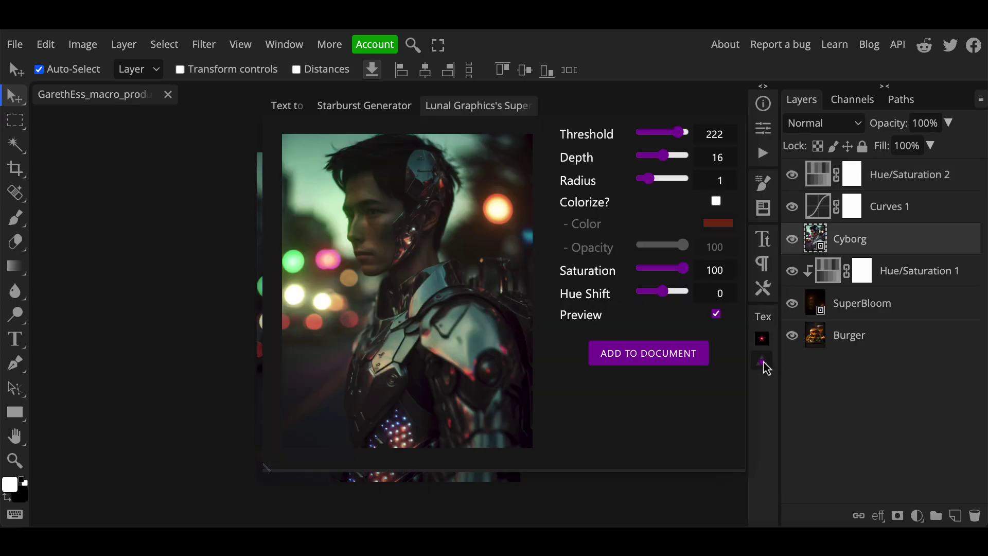
left_click(677, 135)
left_click_drag(679, 141, 675, 143)
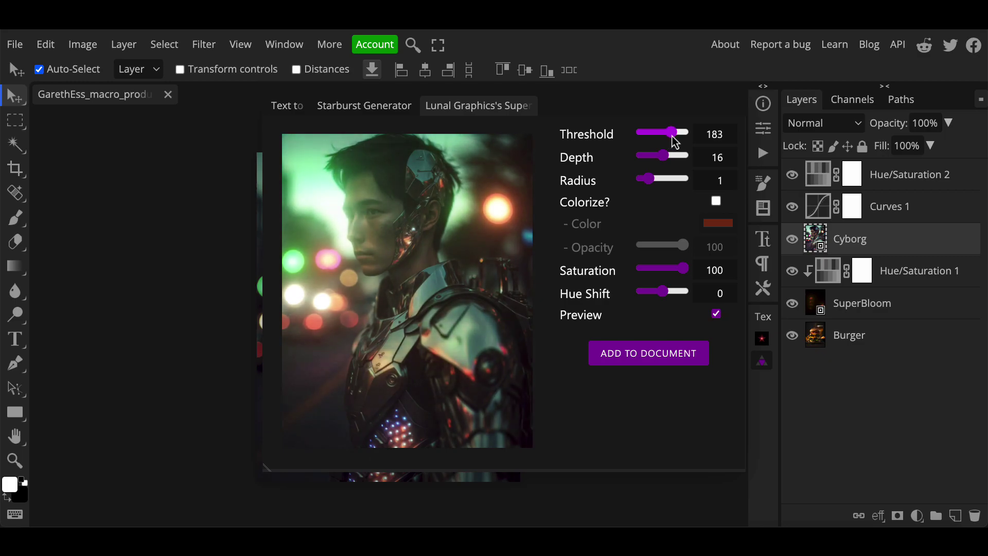
left_click_drag(672, 135, 651, 191)
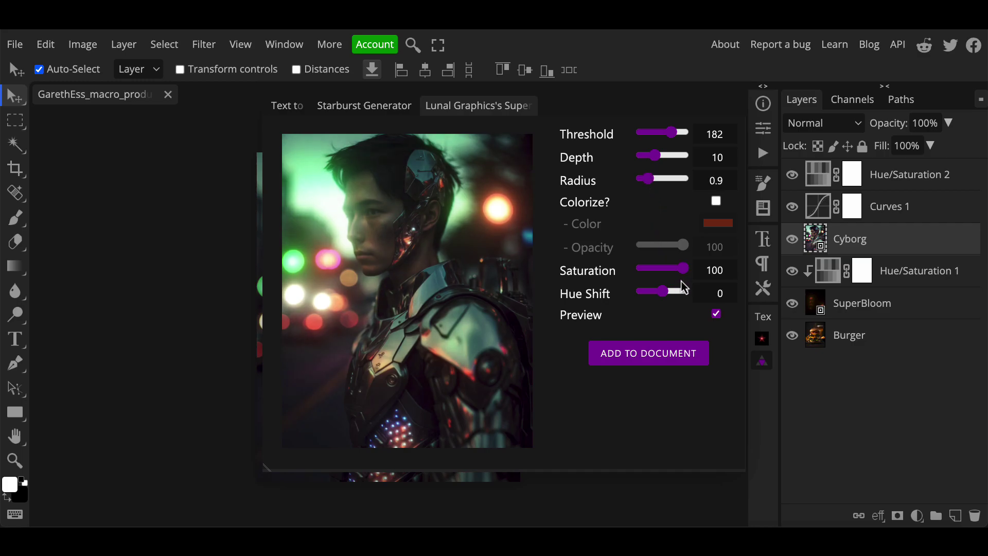
left_click(684, 361)
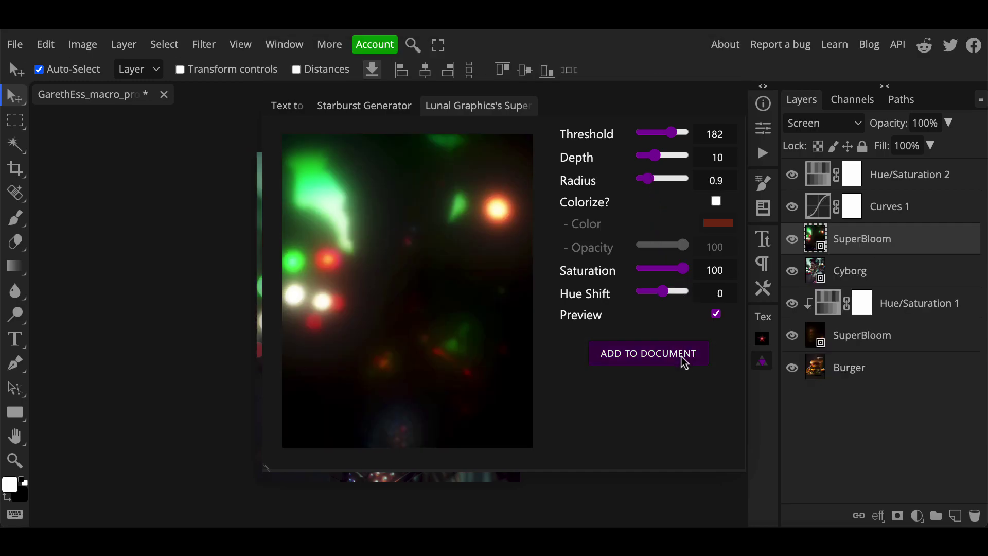
left_click(763, 363)
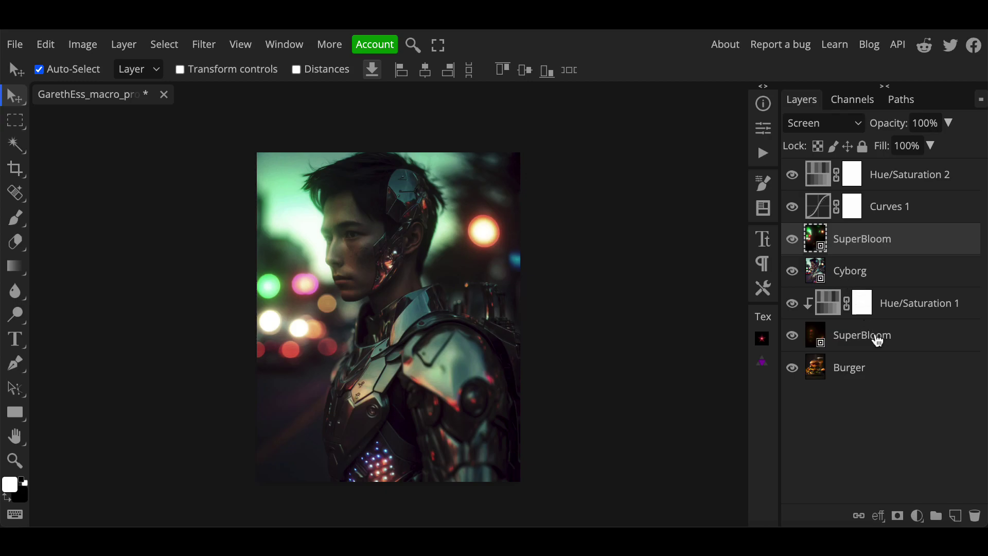
Step: Add a layer mask to the Cyborg's SuperBloom layer and set up a soft 15 px brush at 30% opacity
left_click(898, 517)
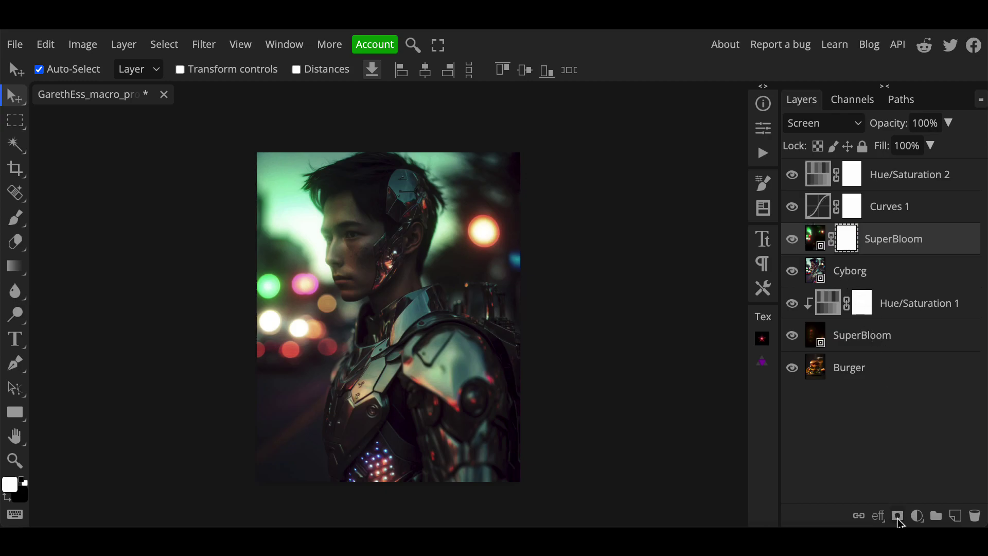
key("b")
right_click(615, 358)
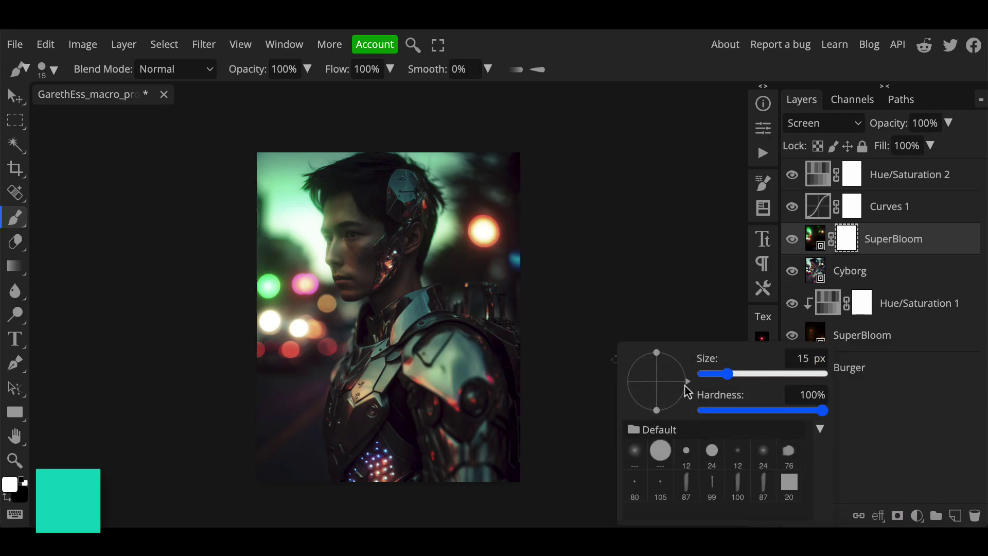
left_click_drag(712, 415, 704, 417)
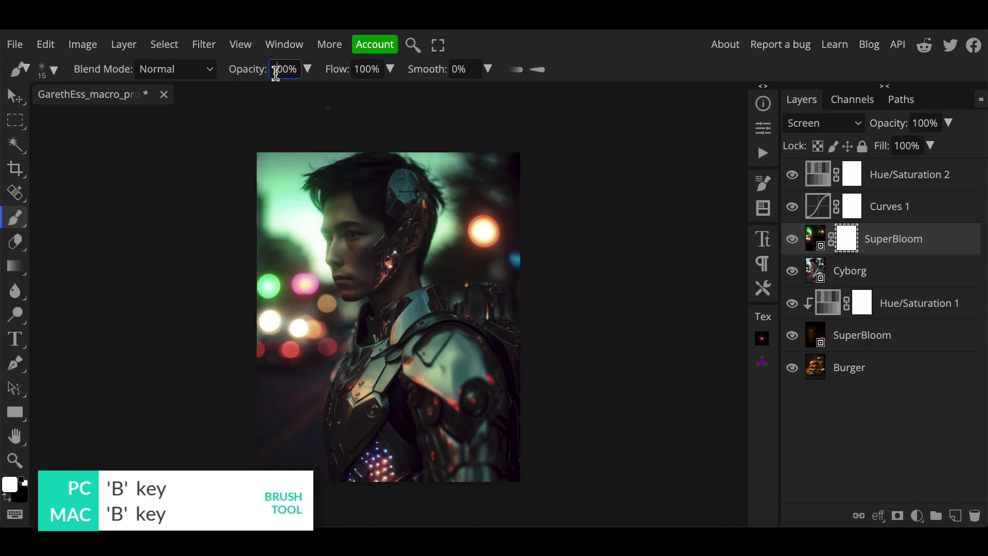
left_click_drag(272, 71, 294, 72)
type("30")
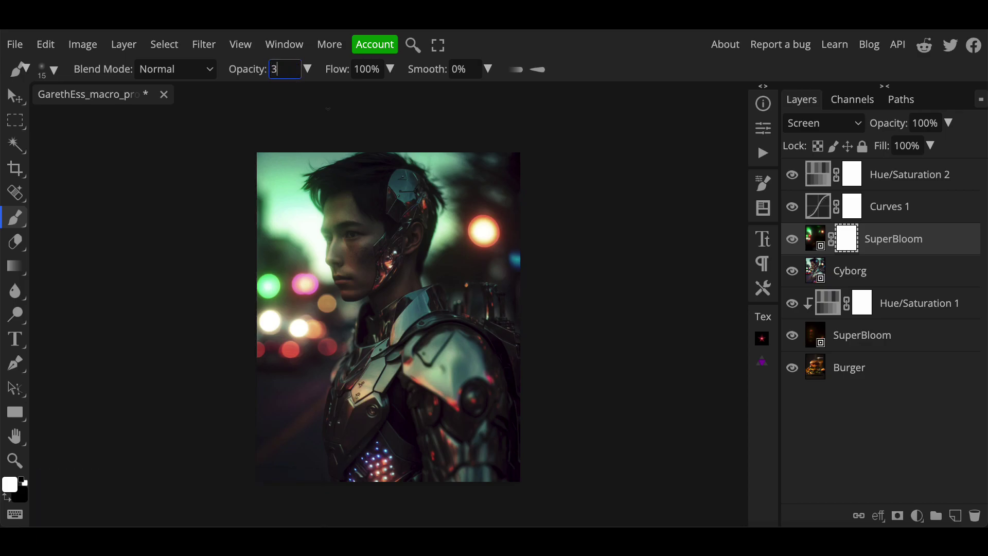
key("Return")
Step: Paint black over the cyborg's face on the SuperBloom mask with 175 and 125 px brushes, then compare the layer hidden and shown
key("x")
key("bracketright")
key("bracketright")
key("bracketright")
key("bracketright")
key("bracketright")
key("bracketright")
key("bracketright")
key("bracketright")
key("bracketright")
key("bracketright")
left_click(367, 242)
left_click(370, 240)
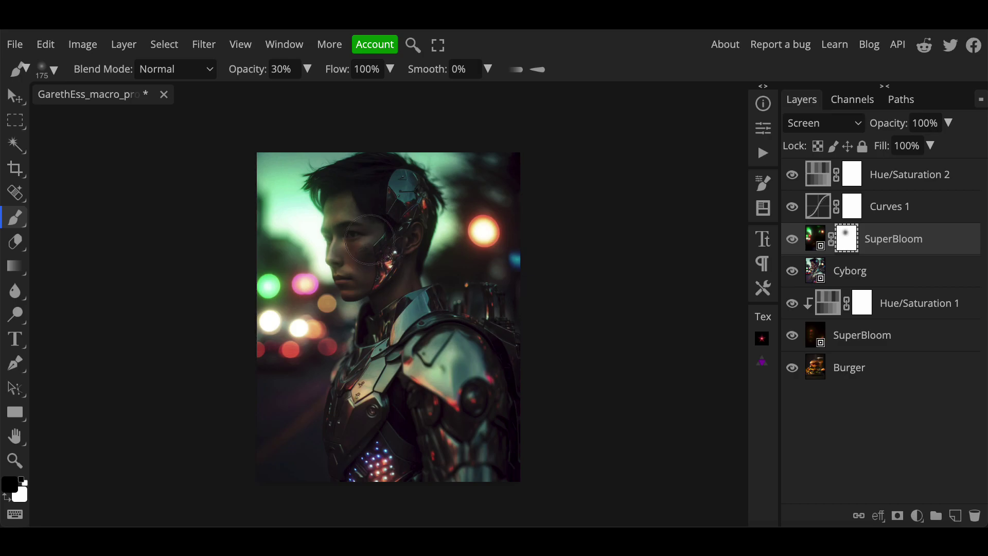
left_click(373, 230)
key("bracketleft")
key("bracketleft")
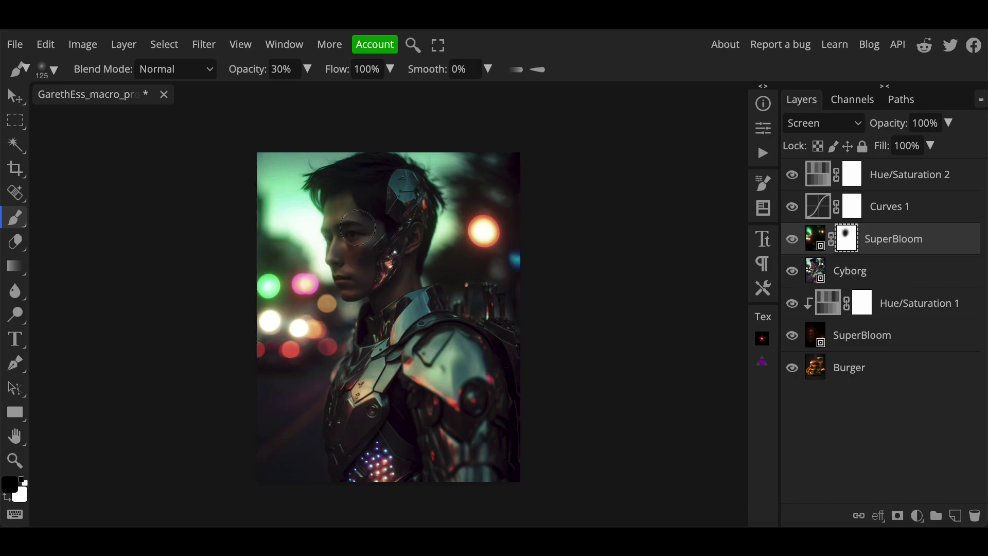
mouse_move(358, 227)
left_mouse_down()
mouse_move(348, 193)
mouse_move(363, 261)
left_mouse_up()
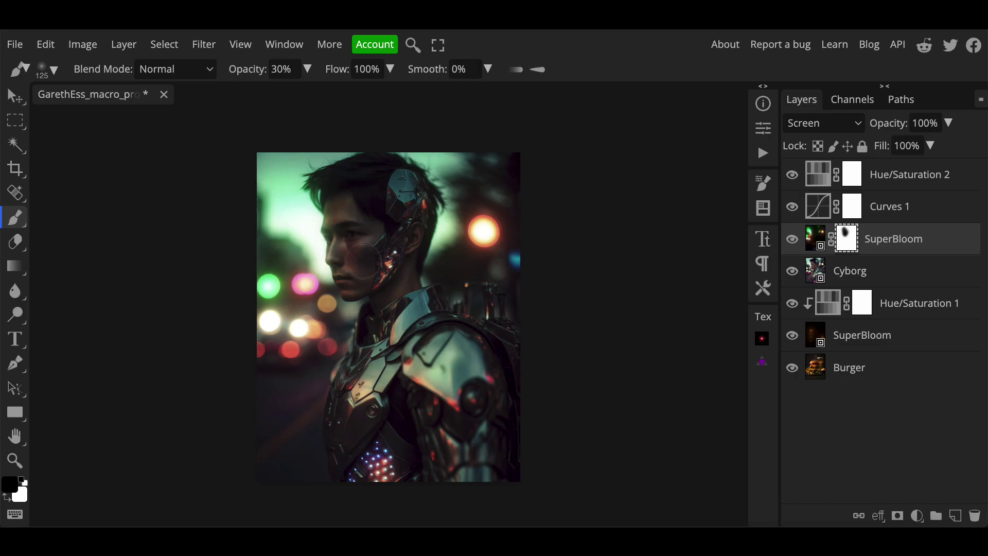
left_click(792, 239)
left_click(791, 239)
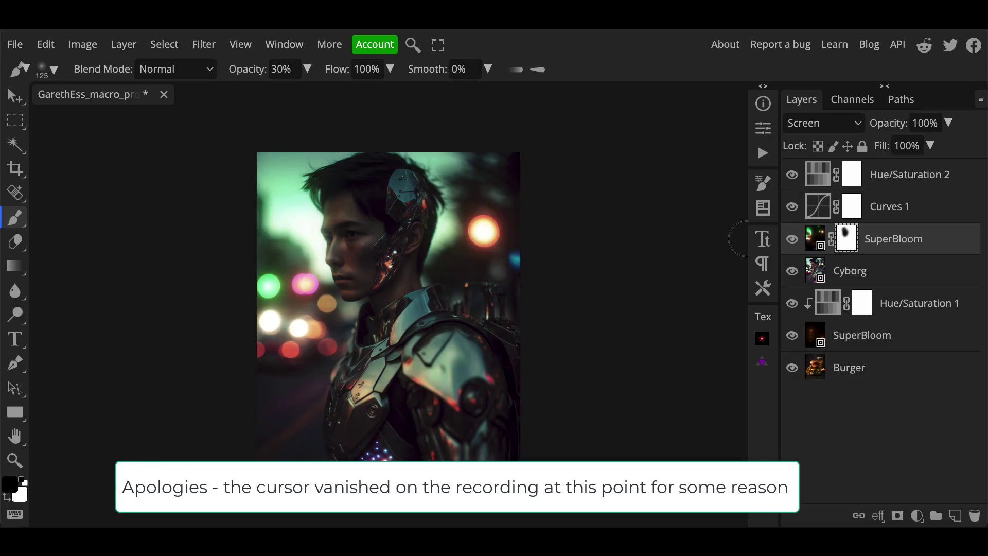
left_click(791, 239)
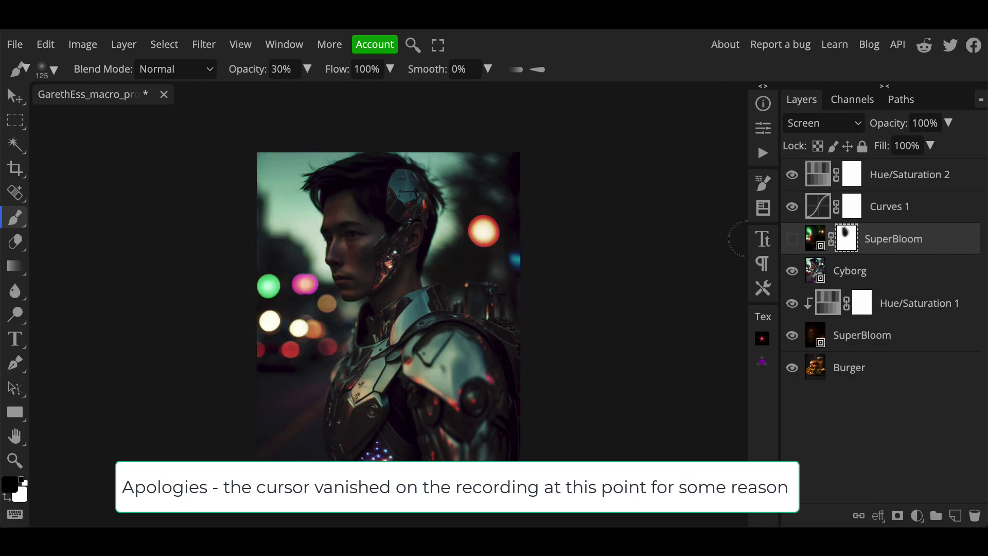
left_click(792, 239)
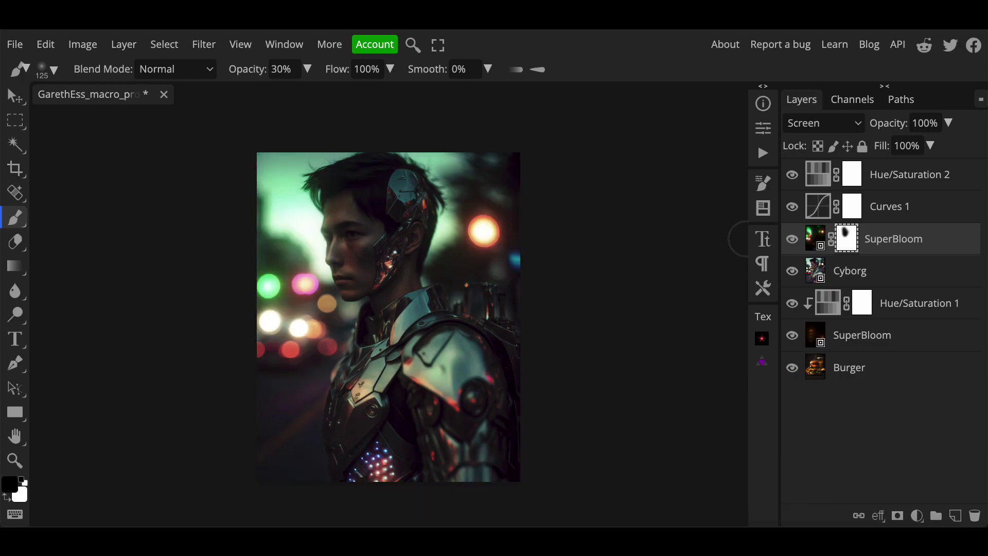
Step: Start a second SuperBloom effect for the Cyborg layer and set its Threshold to 143
left_click(850, 271)
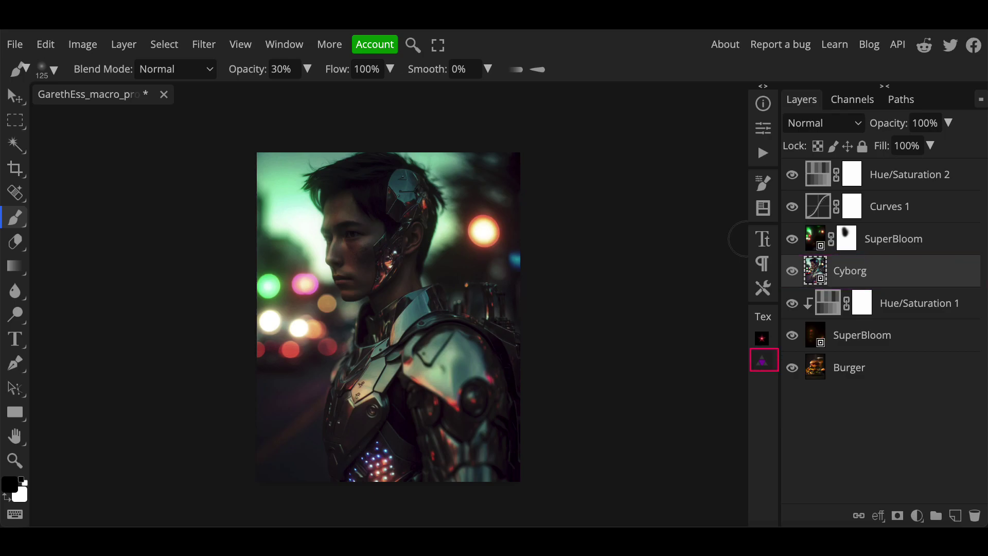
left_click(762, 360)
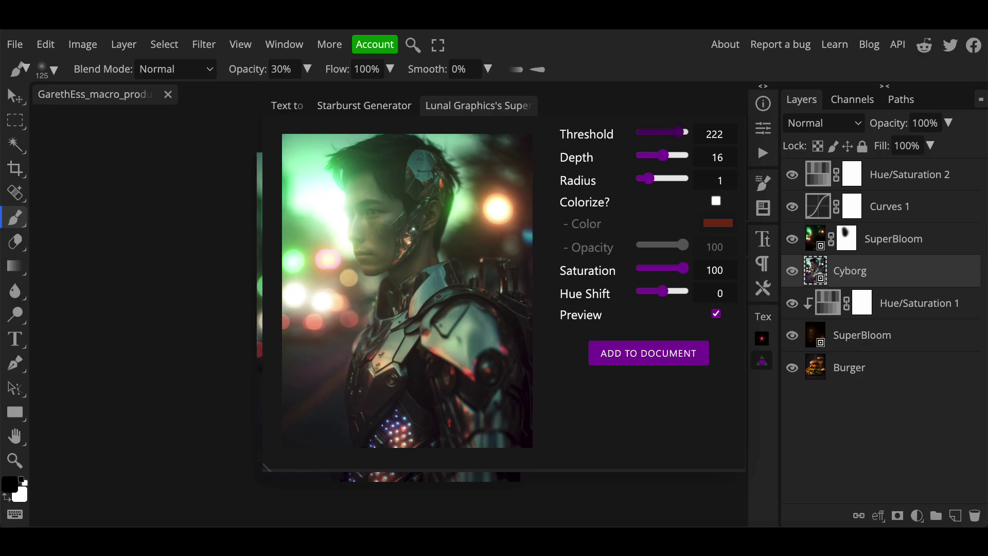
left_click_drag(678, 132, 680, 131)
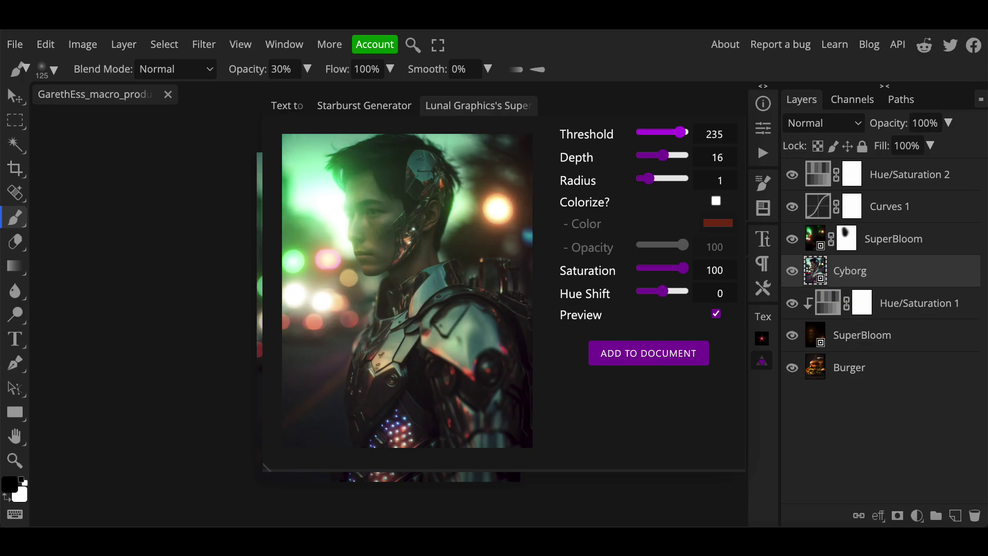
key("Left")
key("Left")
key("Left")
key("Left")
key("Left")
key("Left")
key("Left")
key("Left")
key("Left")
key("Left")
key("Left")
key("Left")
key("Left")
key("Left")
key("Left")
key("Left")
key("Left")
key("Left")
key("Left")
key("Left")
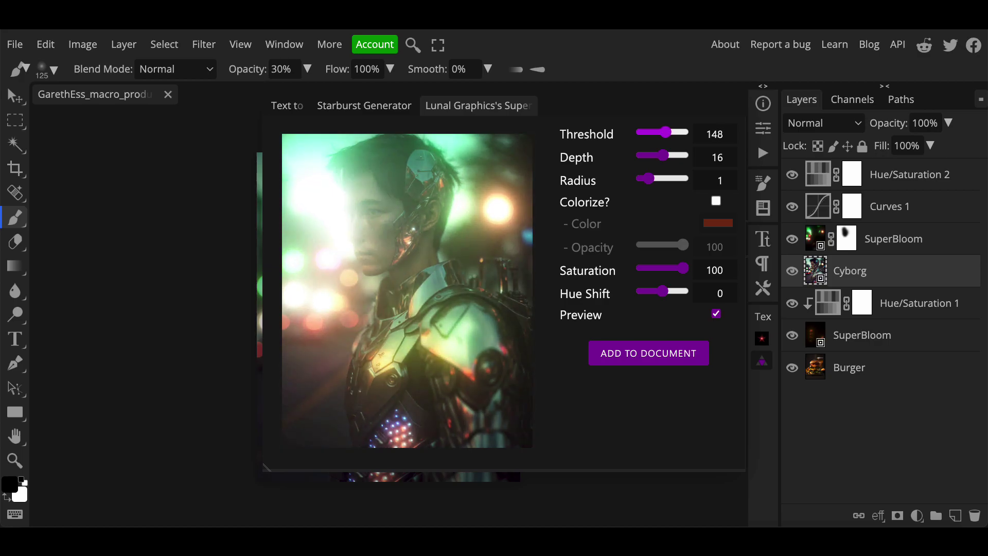
key("Left")
key("Left")
key("Left")
key("Left")
key("Left")
key("Tab")
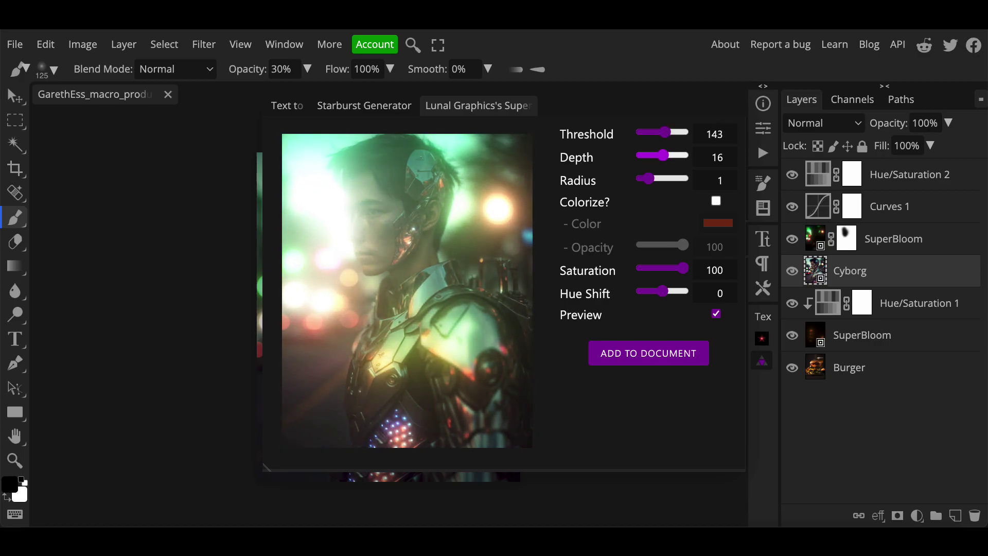
Step: Set the bloom's Depth to 11 and Radius to 0.5
key("Left")
key("Left")
key("Left")
key("Left")
key("Left")
key("Tab")
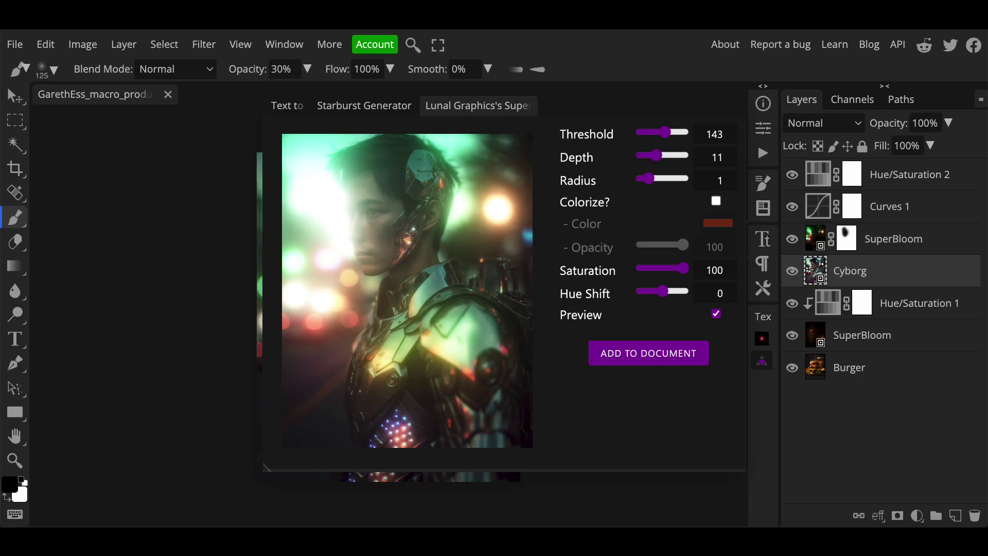
key("Left")
key("Left")
key("Left")
key("Left")
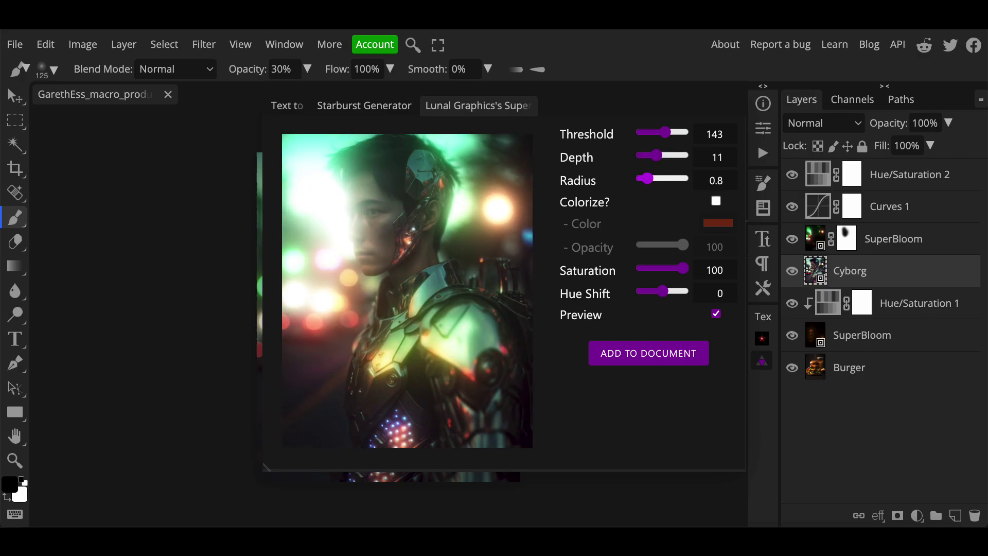
key("Left")
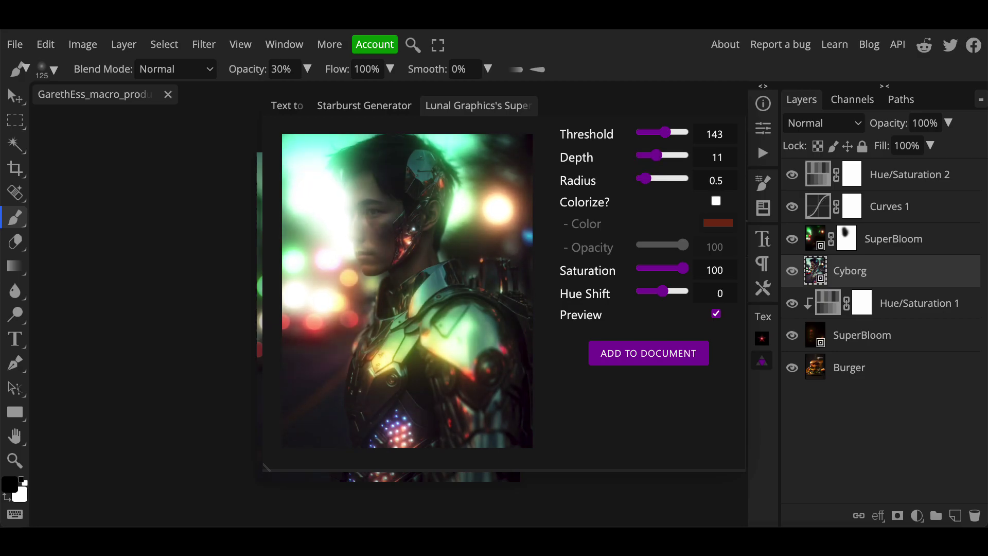
left_click_drag(656, 155, 655, 154)
key("Right")
Step: Lower the bloom's Saturation to 38 and add the effect to the document
left_click_drag(683, 267, 663, 268)
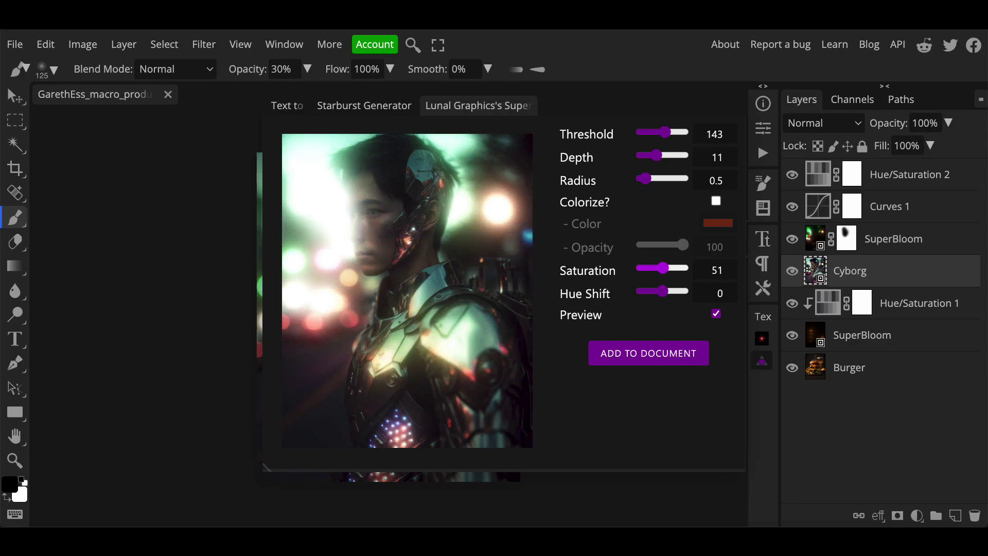
key("Left")
key("Left")
key("Left")
key("Left")
key("Left")
key("Left")
key("Left")
key("Left")
key("Left")
key("Left")
key("Right")
key("Right")
key("Right")
key("Left")
key("Left")
key("Left")
key("Left")
key("Left")
key("Left")
key("Left")
key("Left")
key("Right")
key("Right")
key("Right")
key("Left")
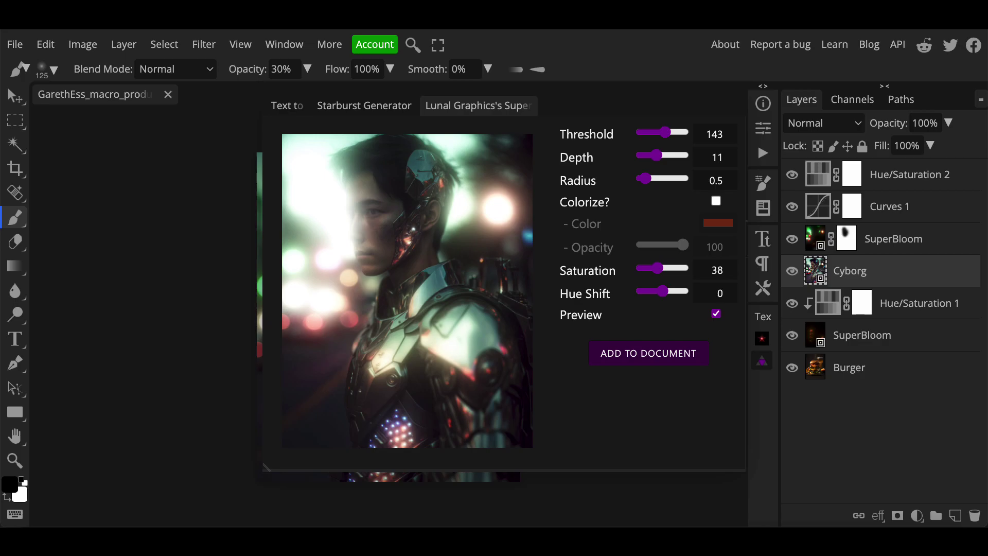
key("Return")
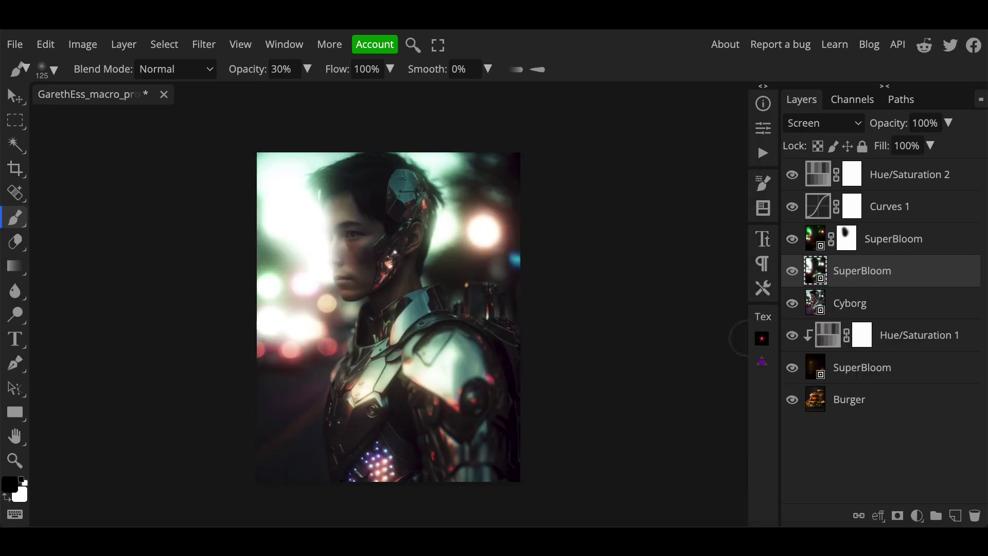
Step: Compare the new SuperBloom layer hidden and shown, then give it a layer mask and invert the mask to black
left_click(792, 270)
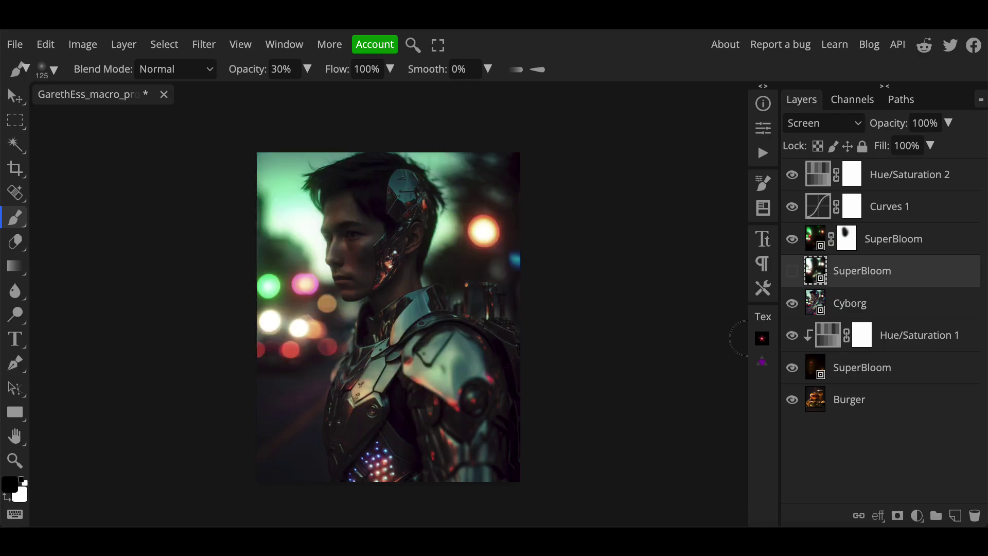
left_click(791, 270)
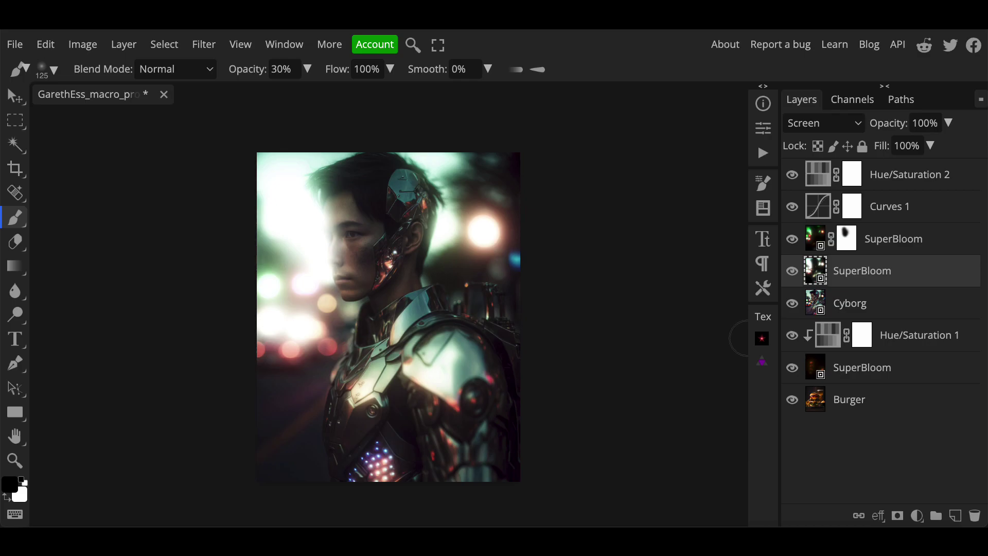
left_click(897, 515)
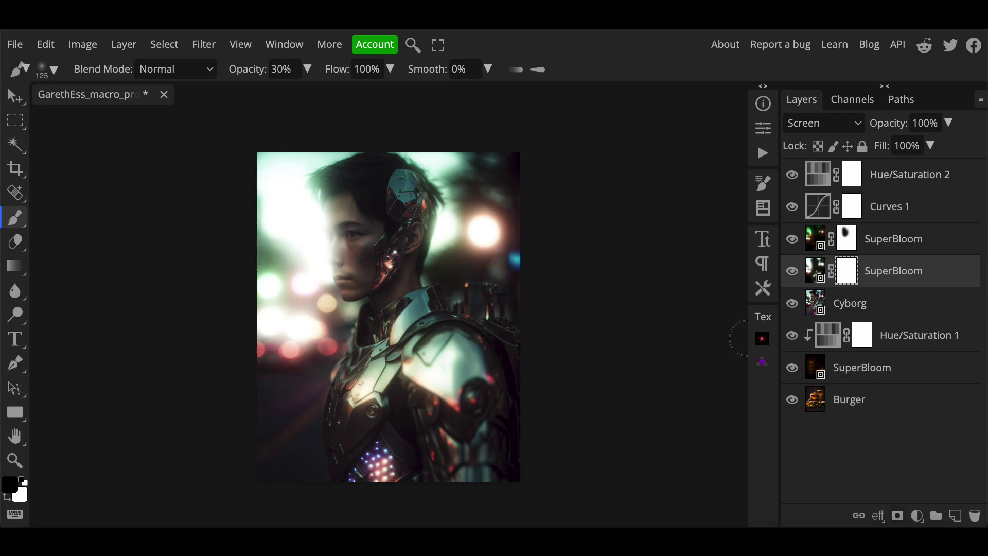
key("ctrl+i")
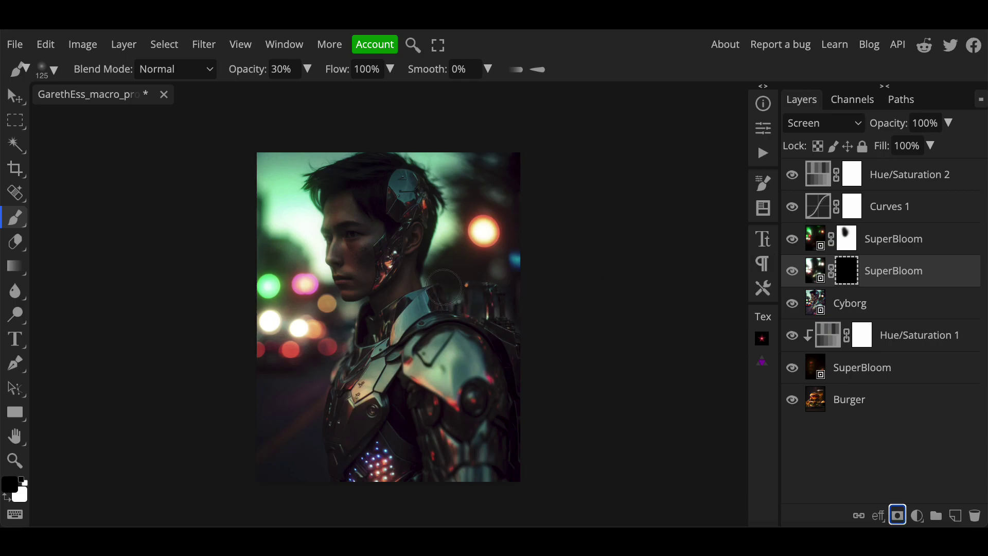
Step: Paint white on the new SuperBloom layer's mask over the shoulder and upper arm armor with a 250 px brush
key("x")
key("bracketright")
key("bracketright")
key("bracketright")
key("bracketright")
left_click(447, 377)
left_click(455, 374)
left_click(451, 372)
left_click(452, 371)
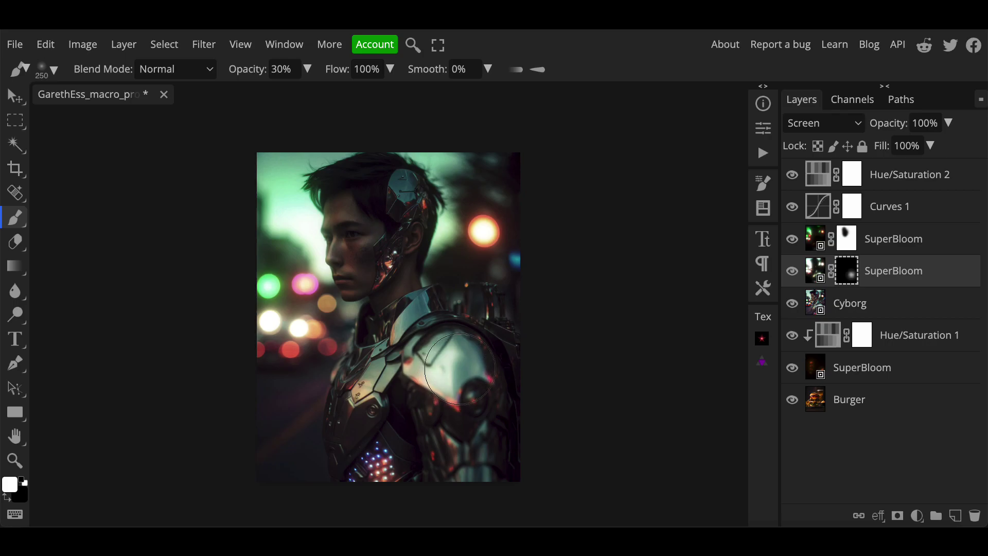
left_click(440, 375)
left_click(475, 433)
Step: Paint white on the same mask over the chest plate and collar, and build up the shoulder highlight further
left_click(369, 404)
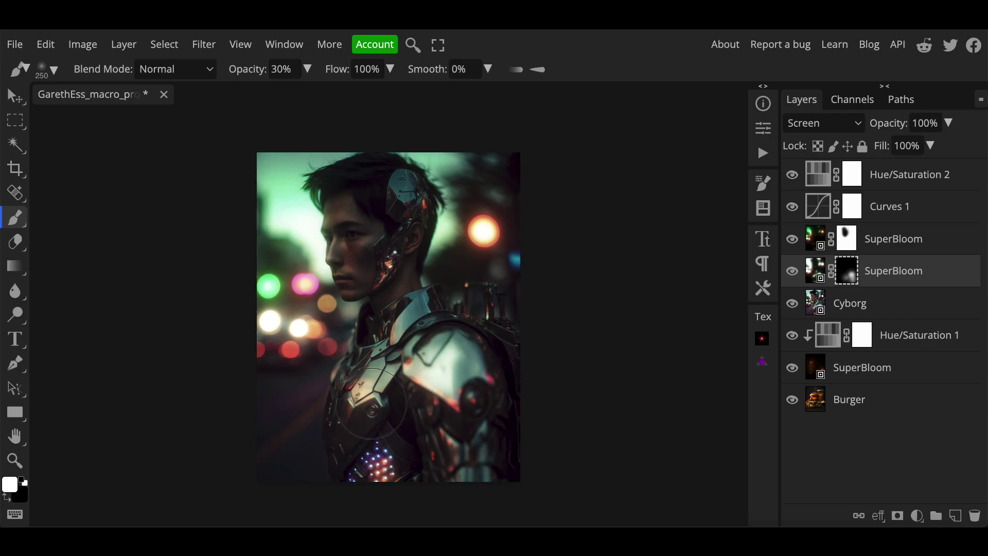
left_click(366, 396)
left_click(369, 384)
left_click(360, 390)
left_click(415, 332)
left_click(411, 326)
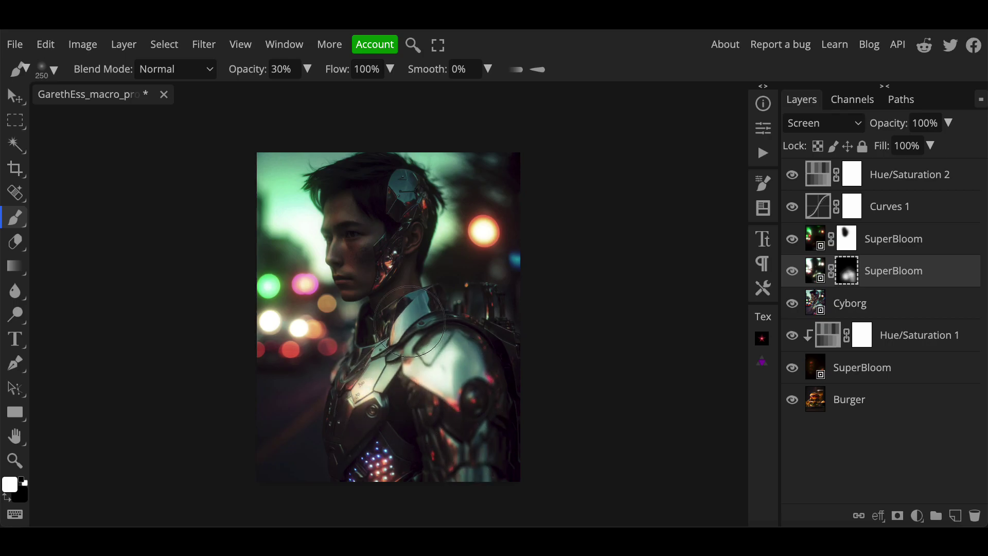
left_click(437, 378)
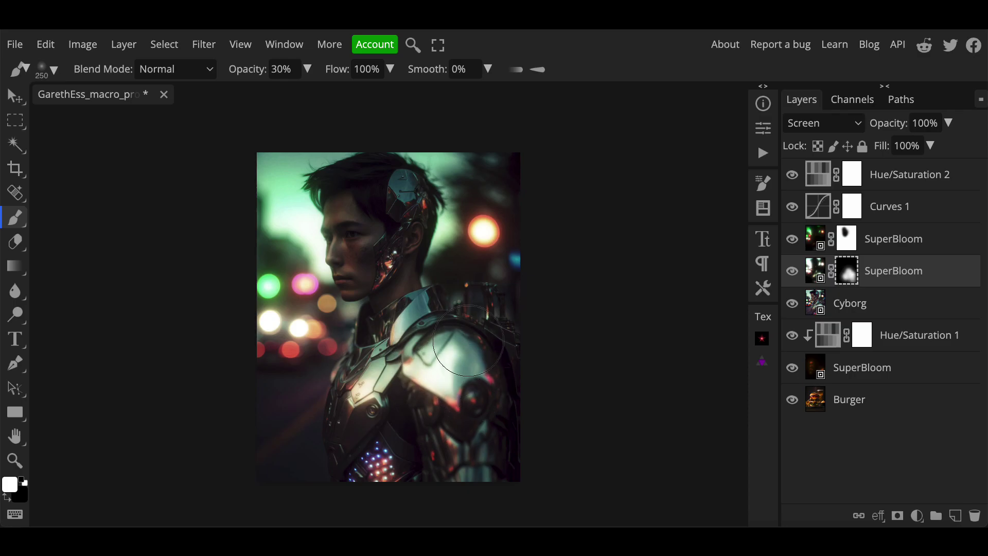
left_click(460, 355)
Step: Compare the cyborg image with its two SuperBloom layers hidden and shown, and examine the glow on the armor up close
key("ctrl+z")
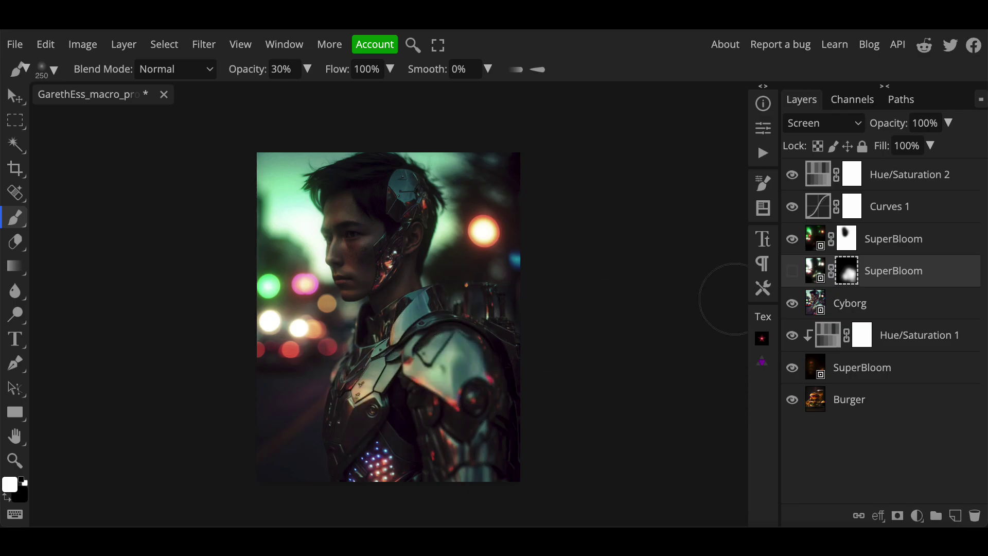
key("ctrl+shift+z")
key("ctrl+z")
key("ctrl+shift+z")
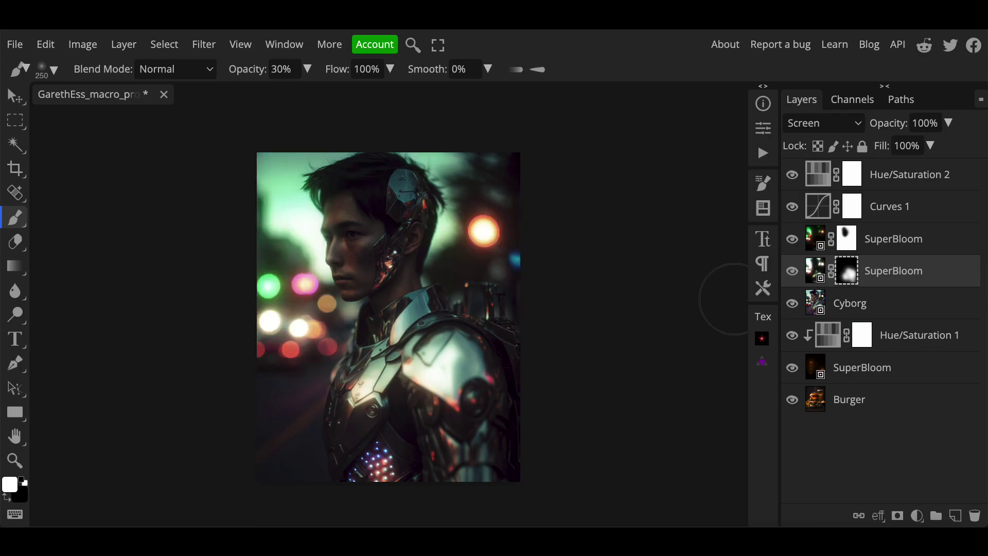
left_click(792, 239)
left_click(792, 270)
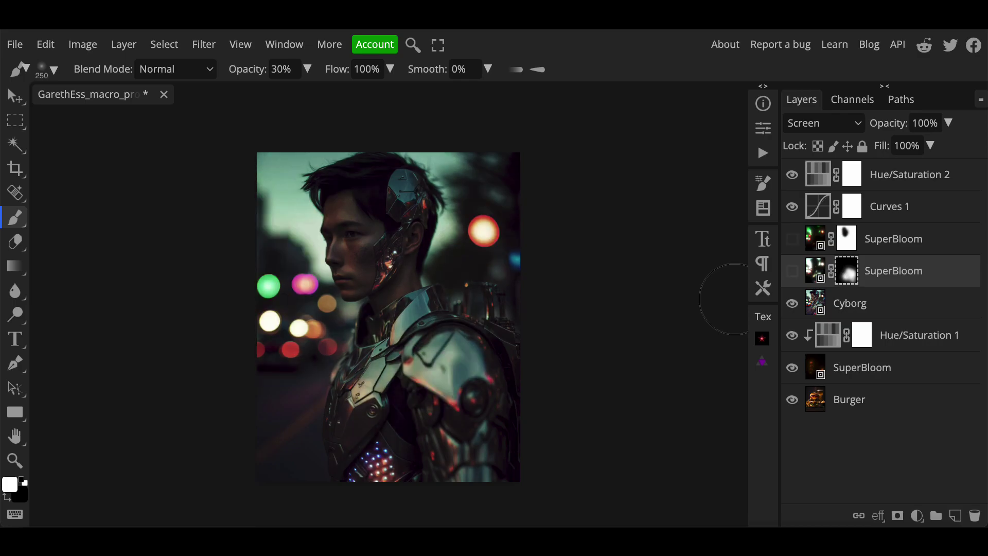
left_click(792, 239)
left_click(792, 271)
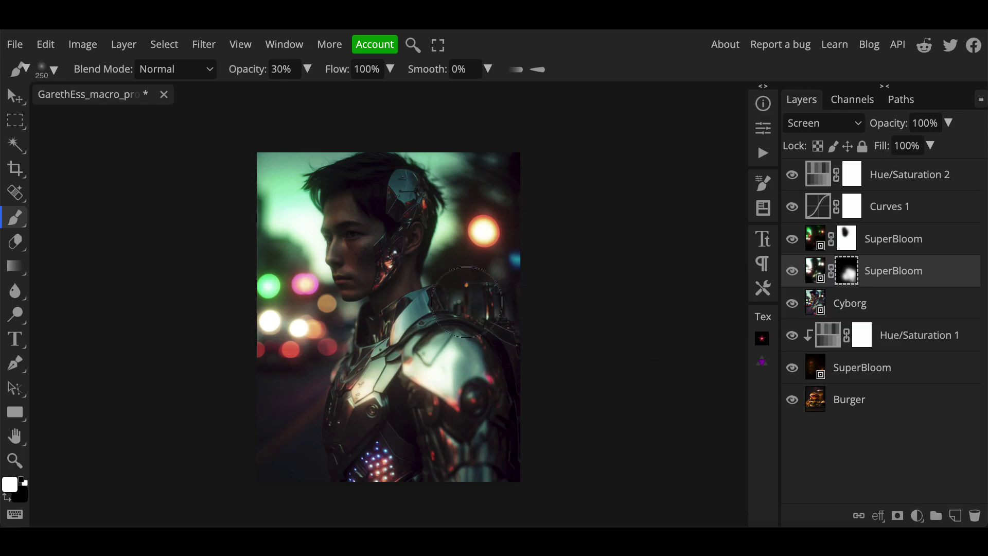
key("z")
mouse_move(411, 335)
left_mouse_down()
mouse_move(465, 335)
mouse_move(441, 336)
left_mouse_up()
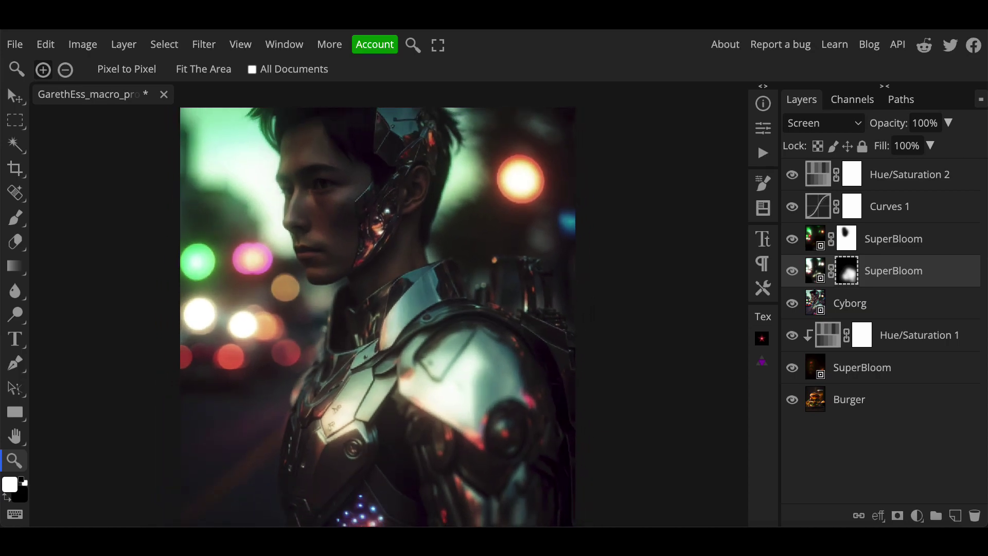